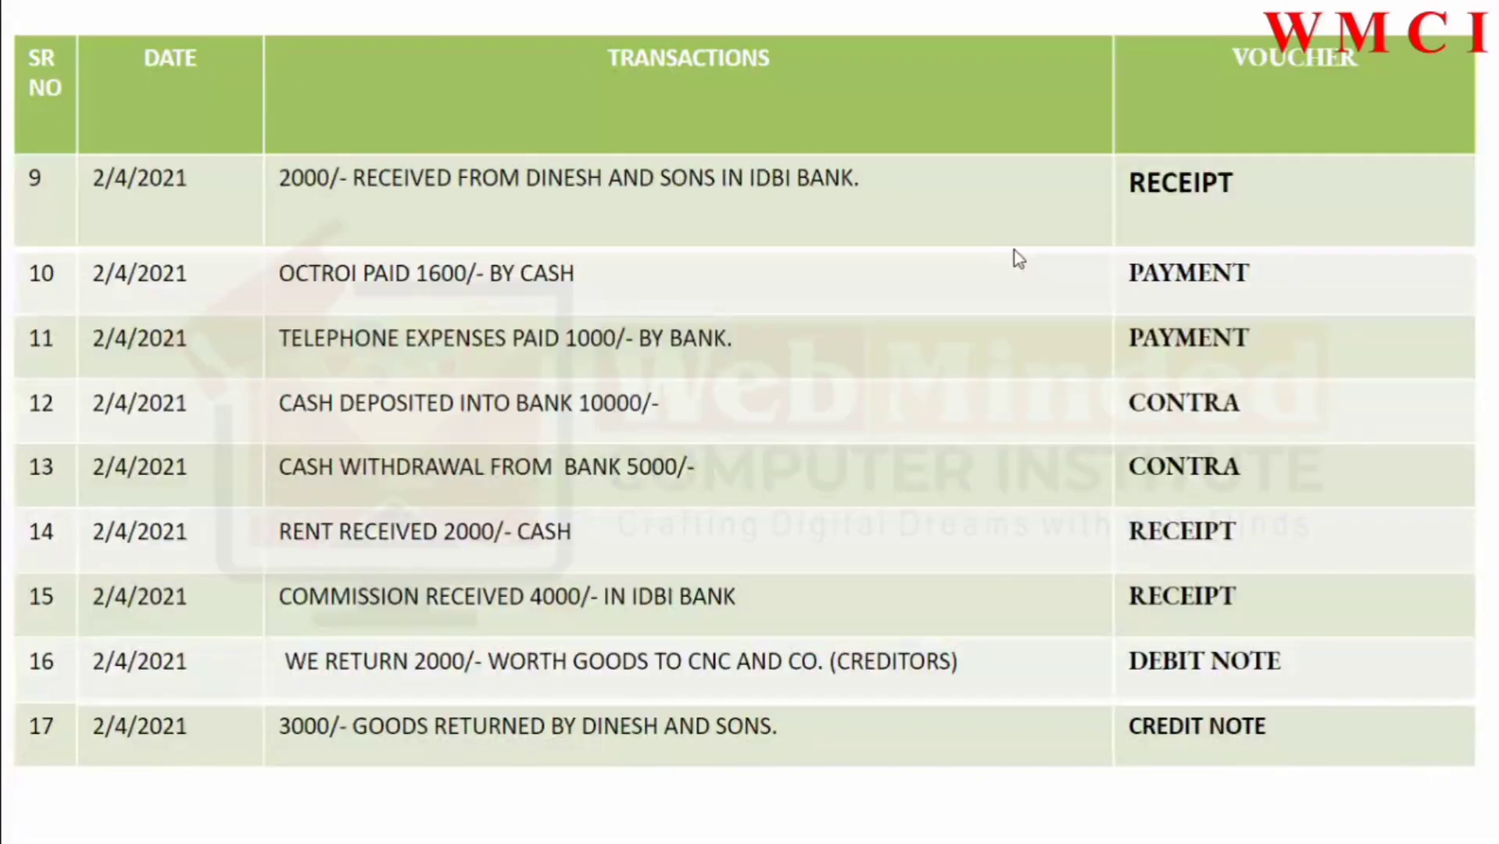
# Switch to TallyPrime and look through the voucher creation screen for the Debit Note and Credit Note types, then return to the Gateway.
pyautogui.hotkey('alt', 'Tab')
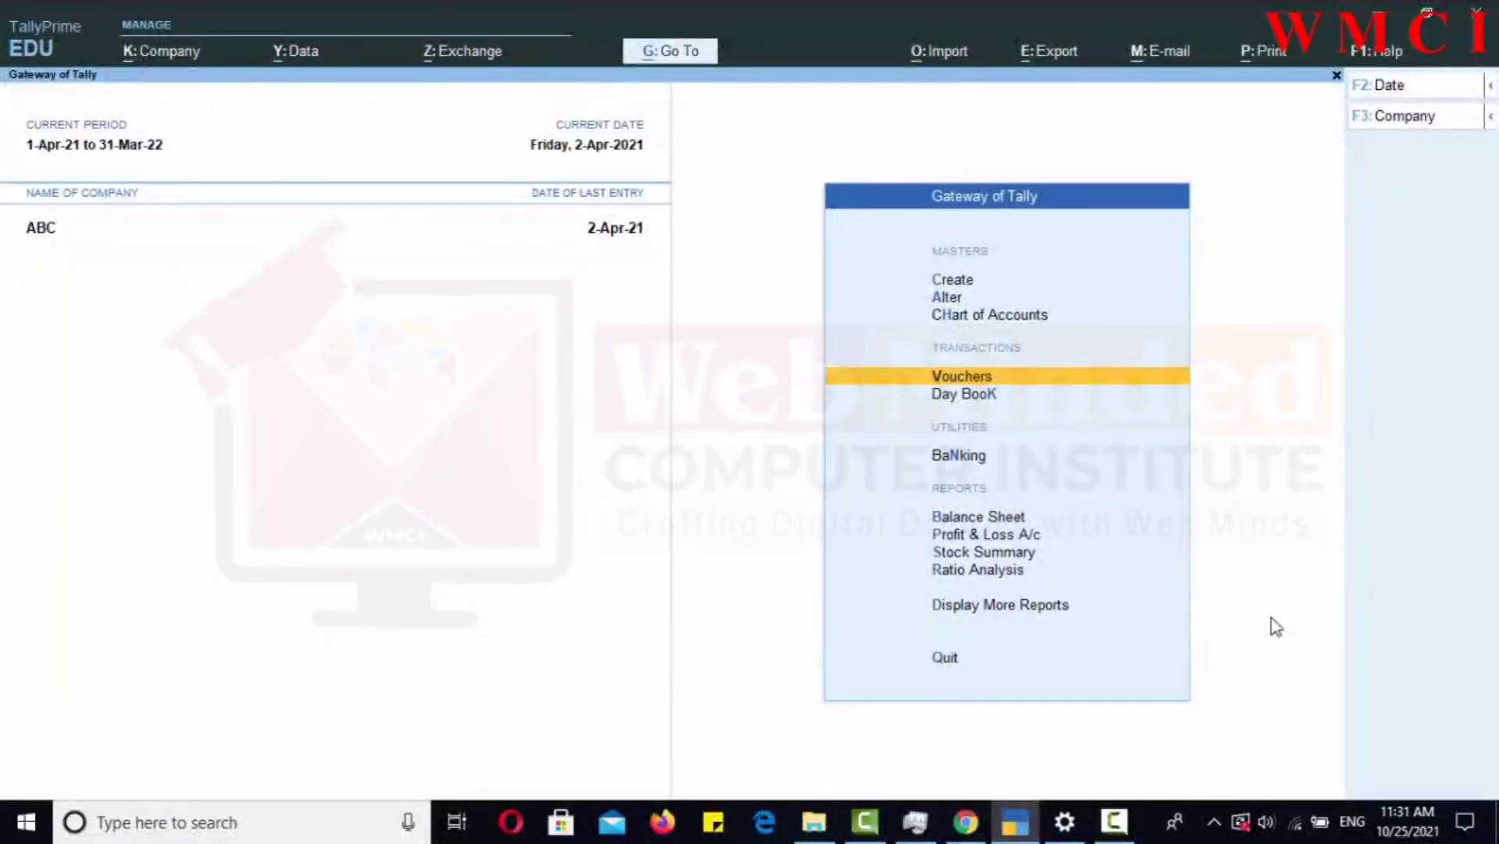
pyautogui.press('Return')
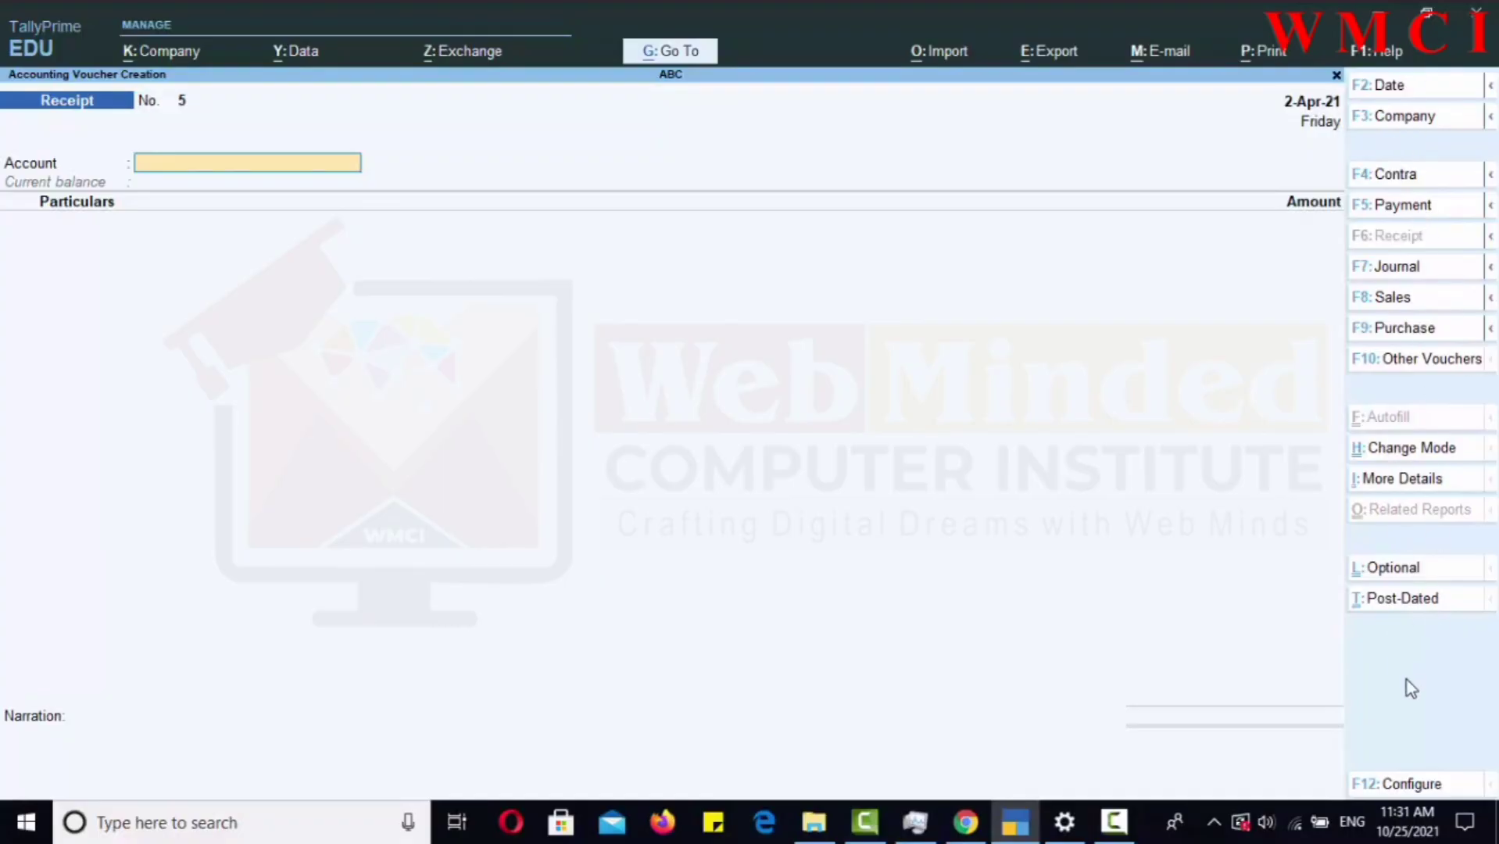
pyautogui.press('alt')
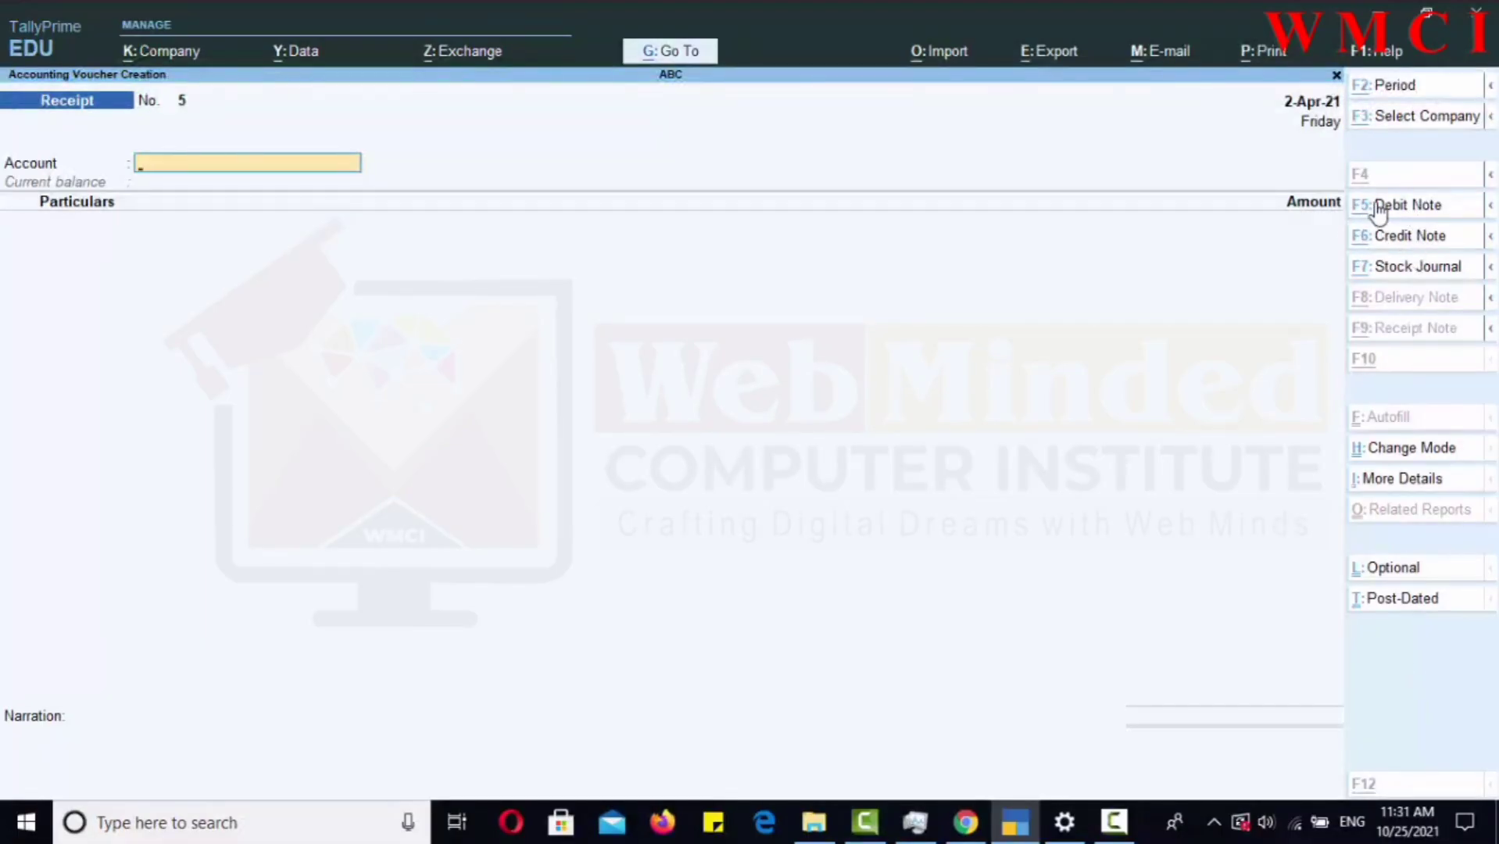
pyautogui.press('ctrl')
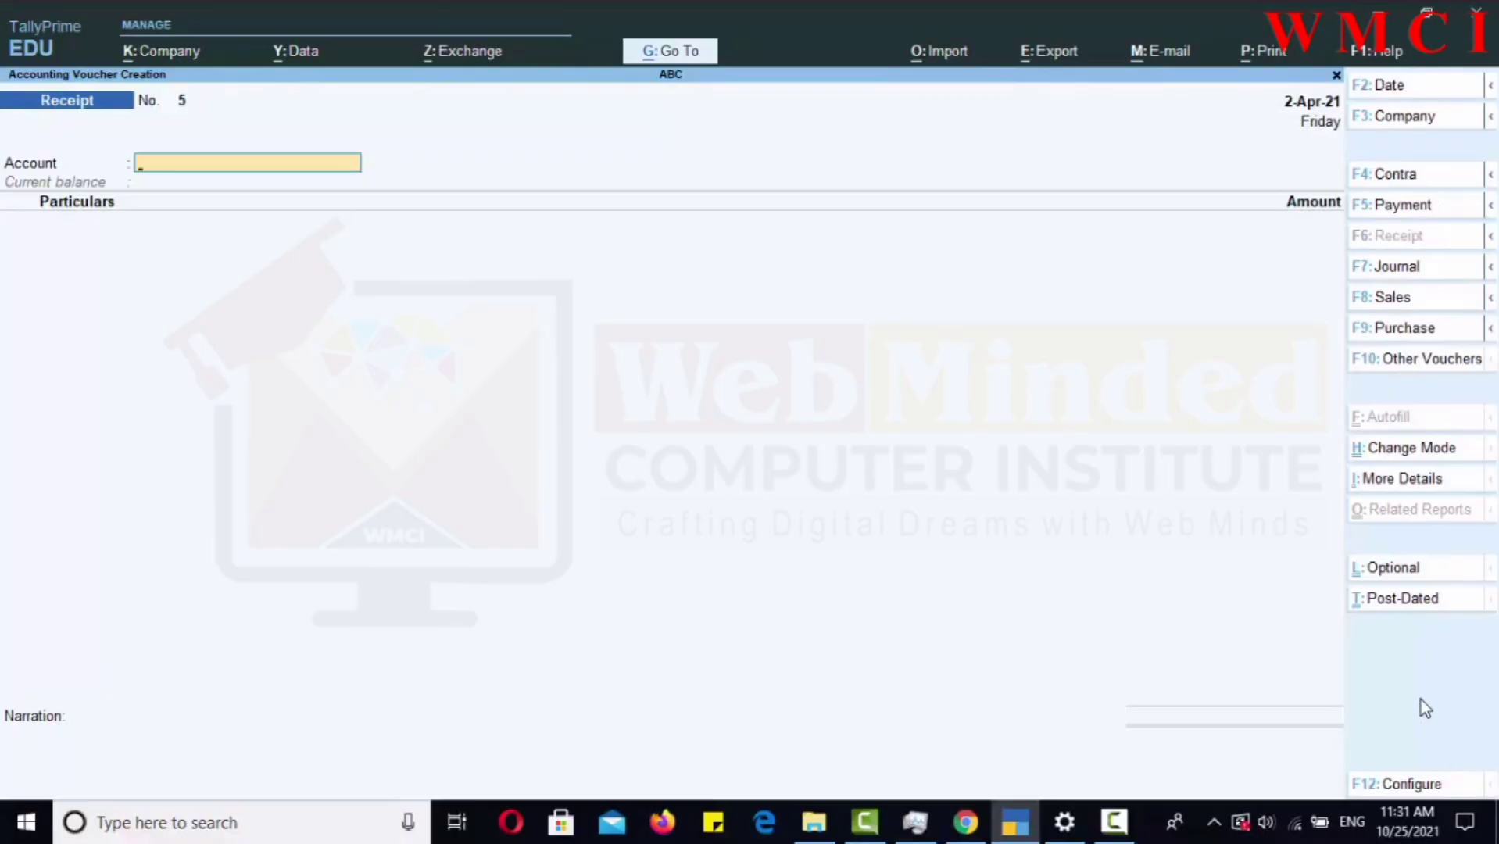
pyautogui.press('ctrl')
pyautogui.click(1491, 208)
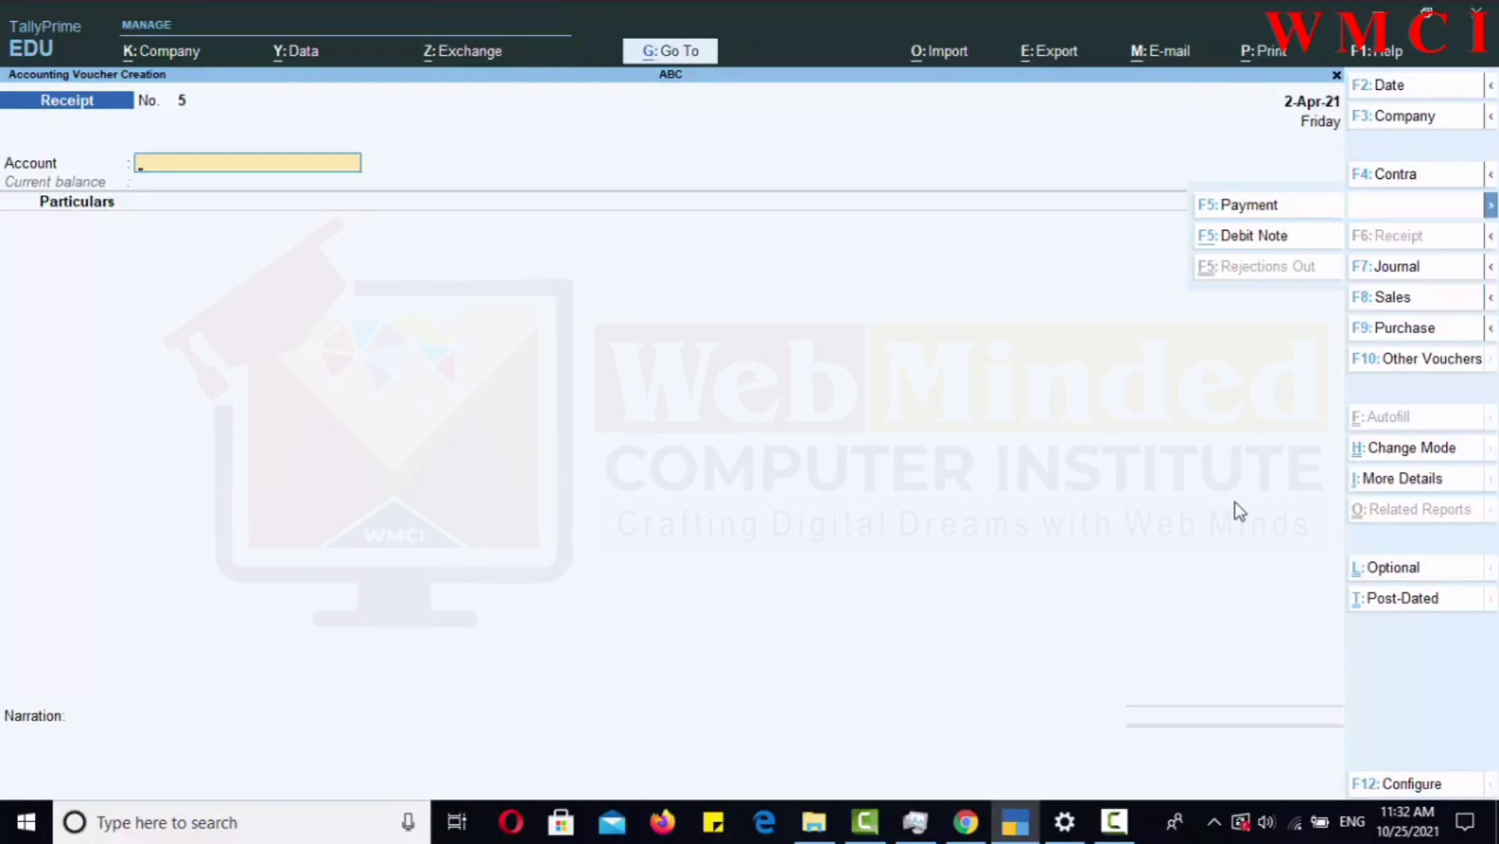
pyautogui.press('Escape')
pyautogui.press('Escape')
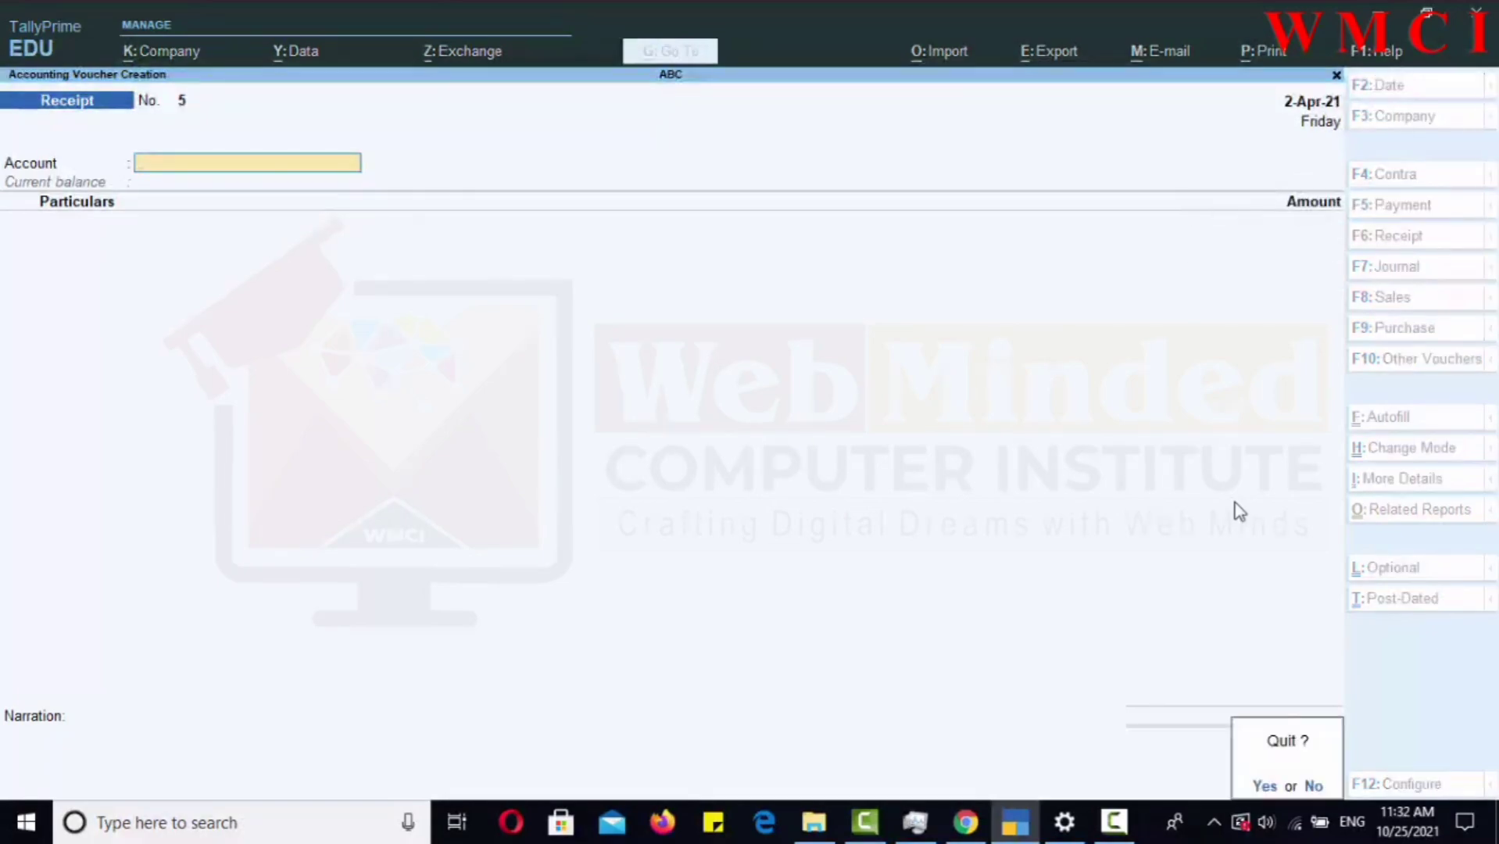
pyautogui.press('y')
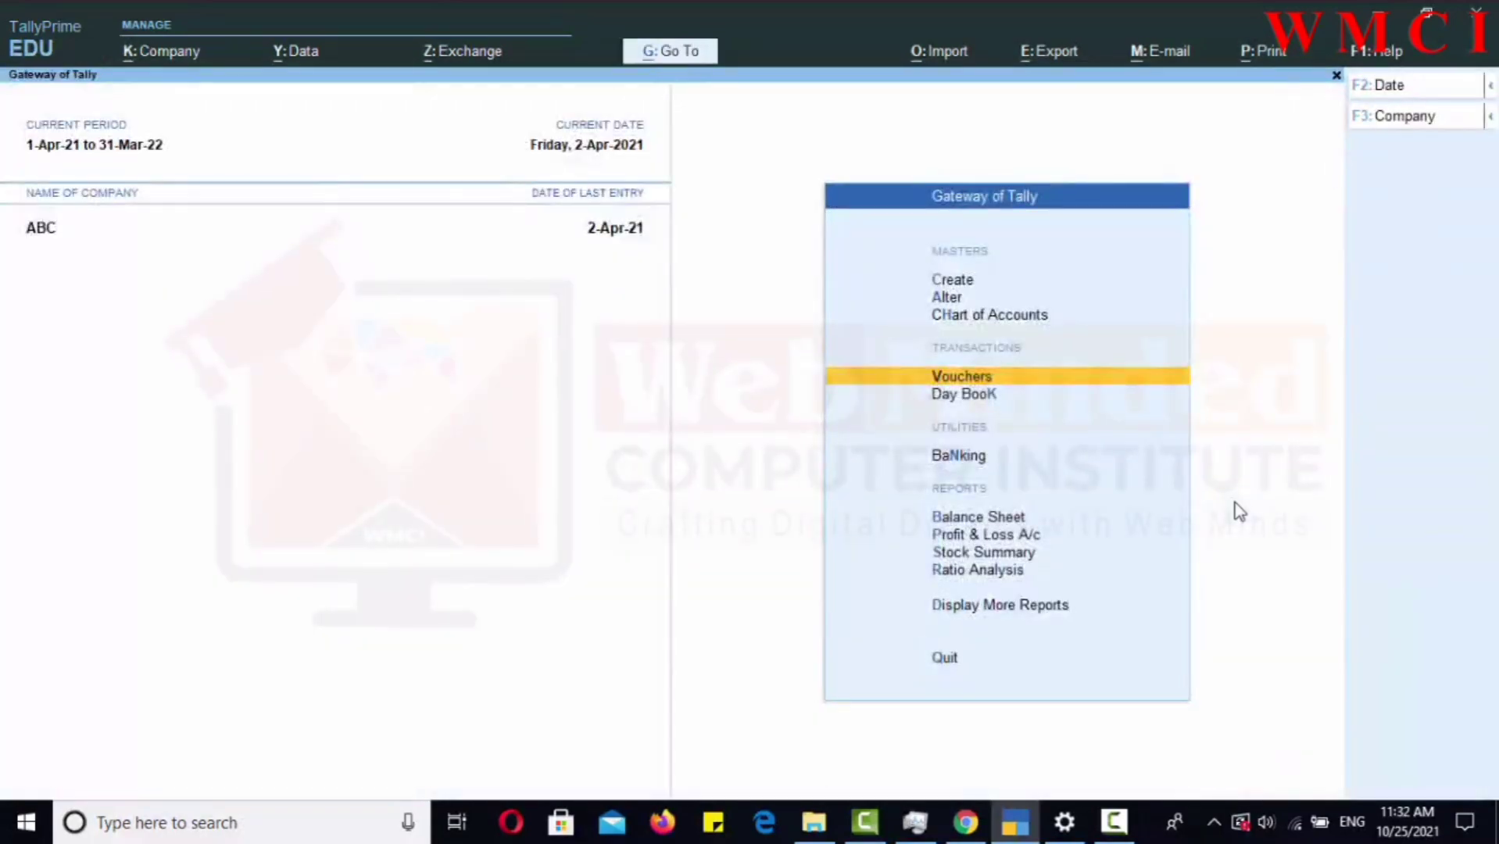
# Open the creation form for a new ledger among the accounting masters.
pyautogui.press('Up')
pyautogui.press('Up')
pyautogui.press('Up')
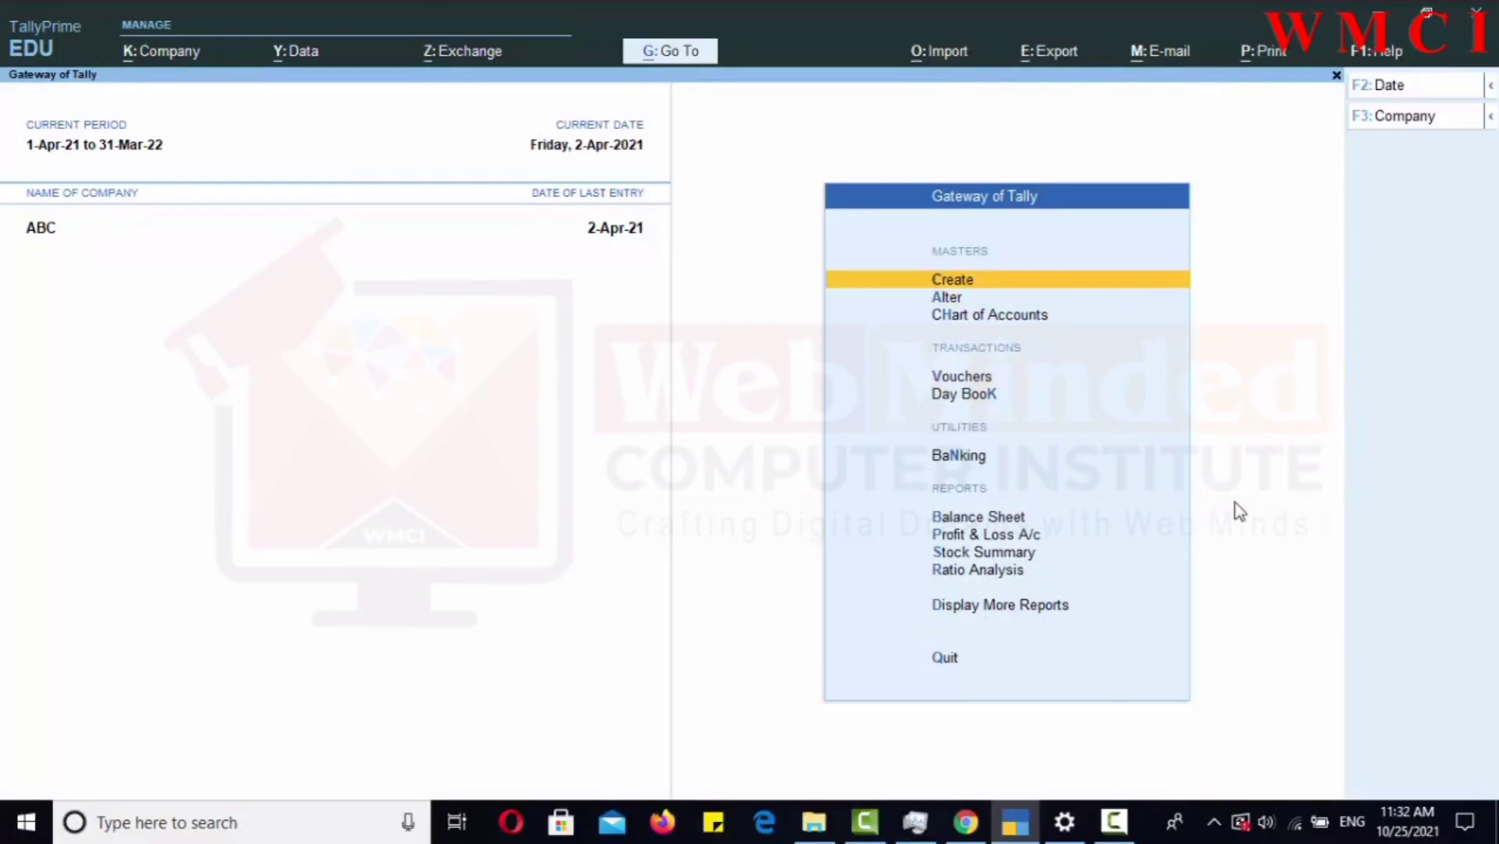
pyautogui.press('Return')
pyautogui.press('Down')
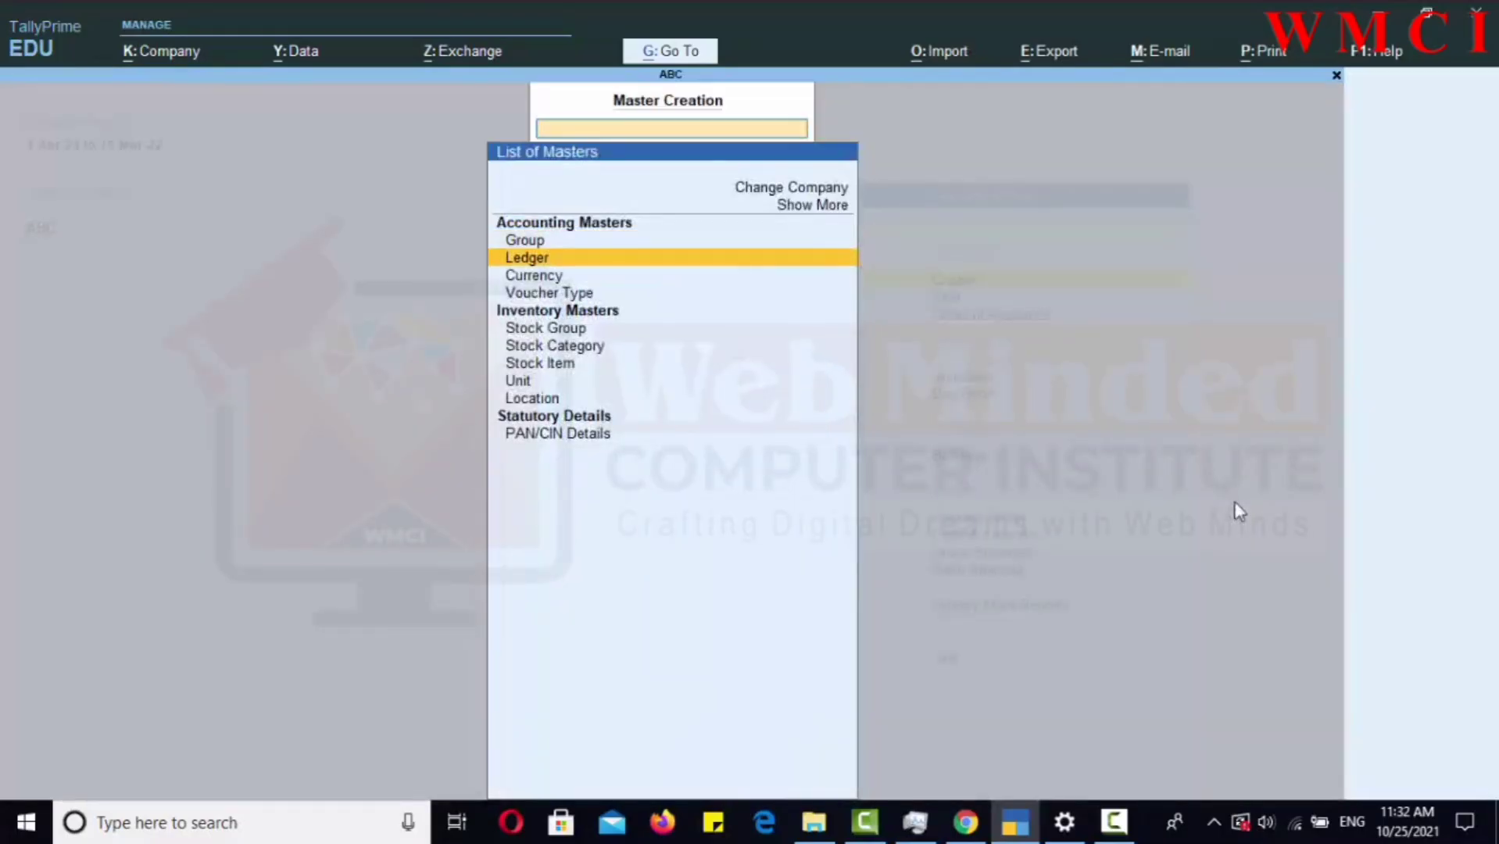
pyautogui.press('Return')
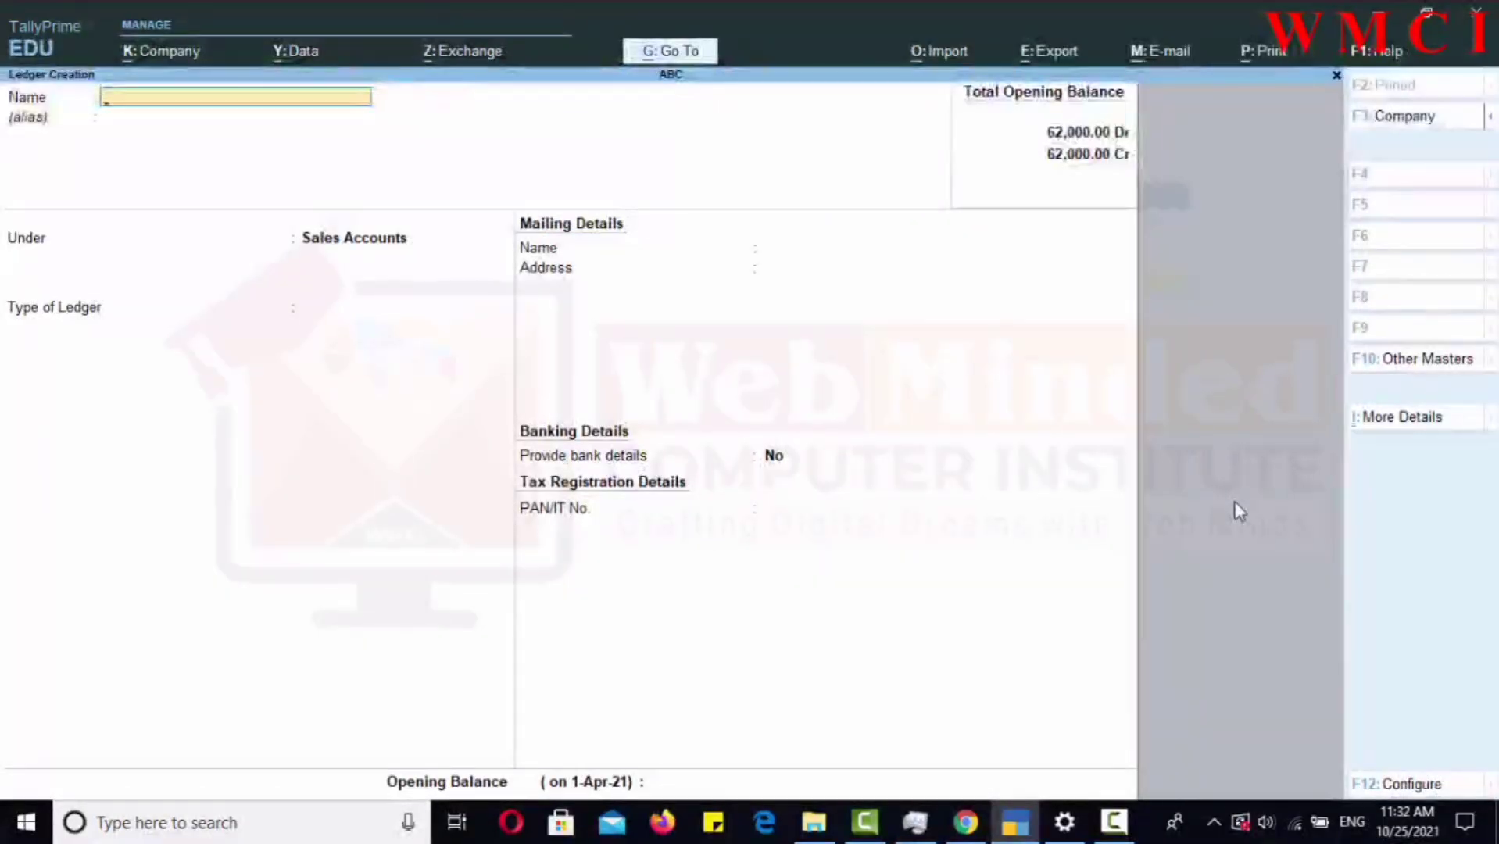
# Create the ledger SALES RETURN under Sales Accounts, with ledger type Not Applicable, no bank details and no opening balance.
pyautogui.write('SALES RE')
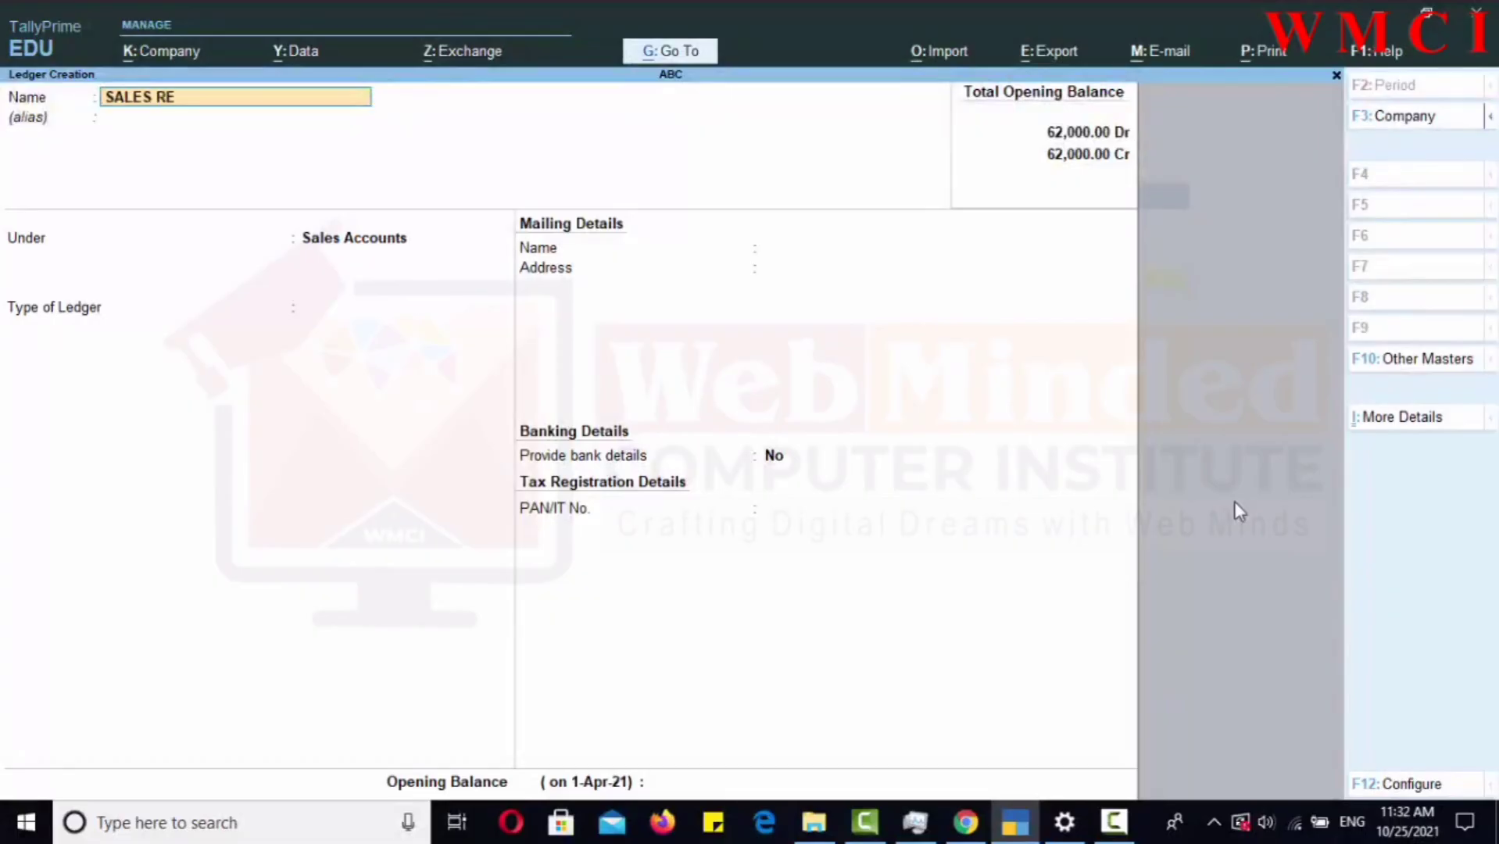
pyautogui.write('TURN')
pyautogui.press('Return')
pyautogui.press('Return')
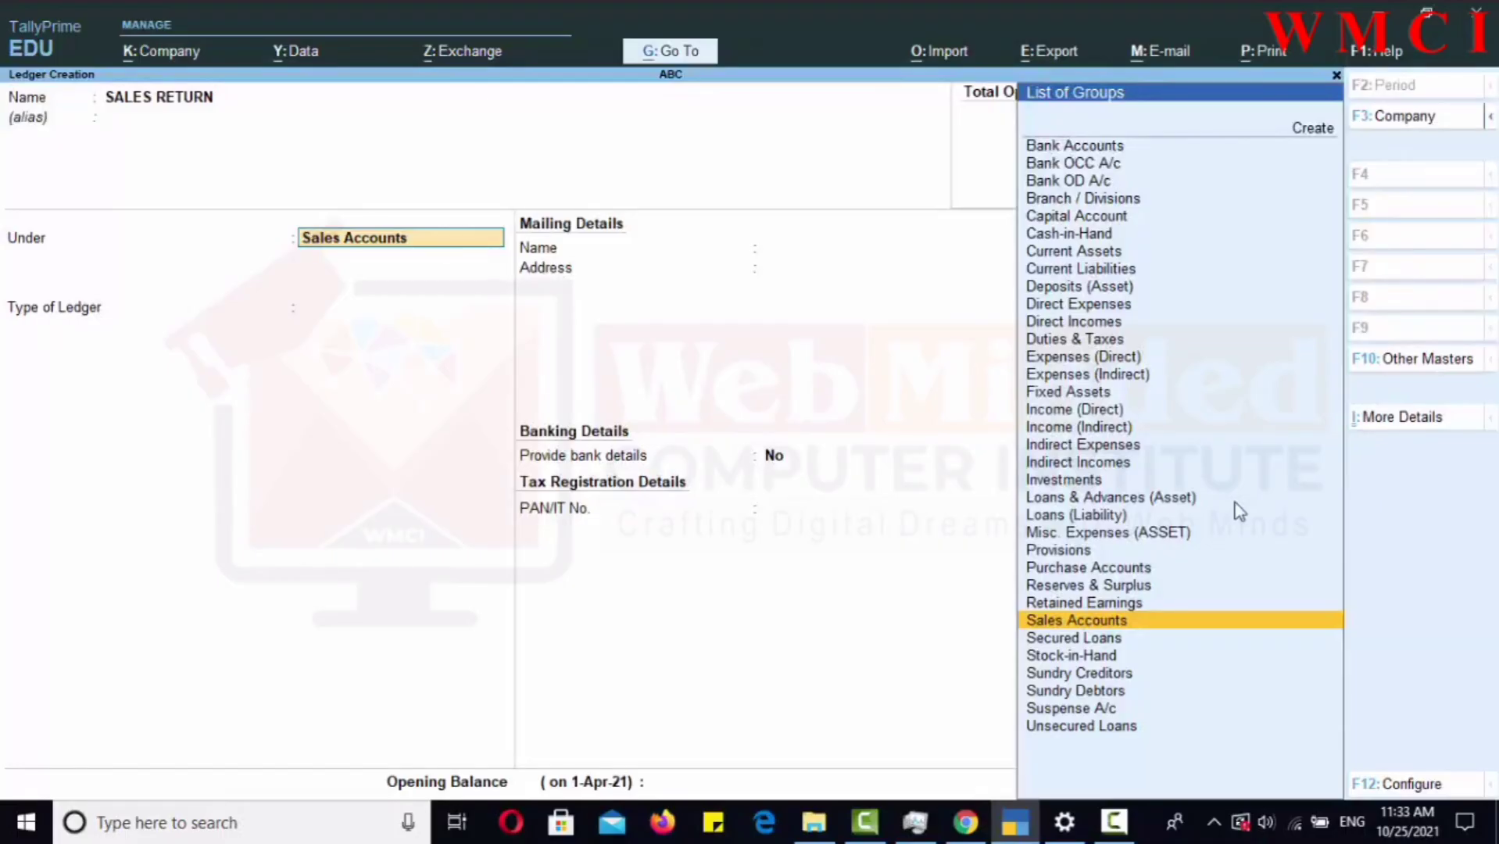
pyautogui.press('Return')
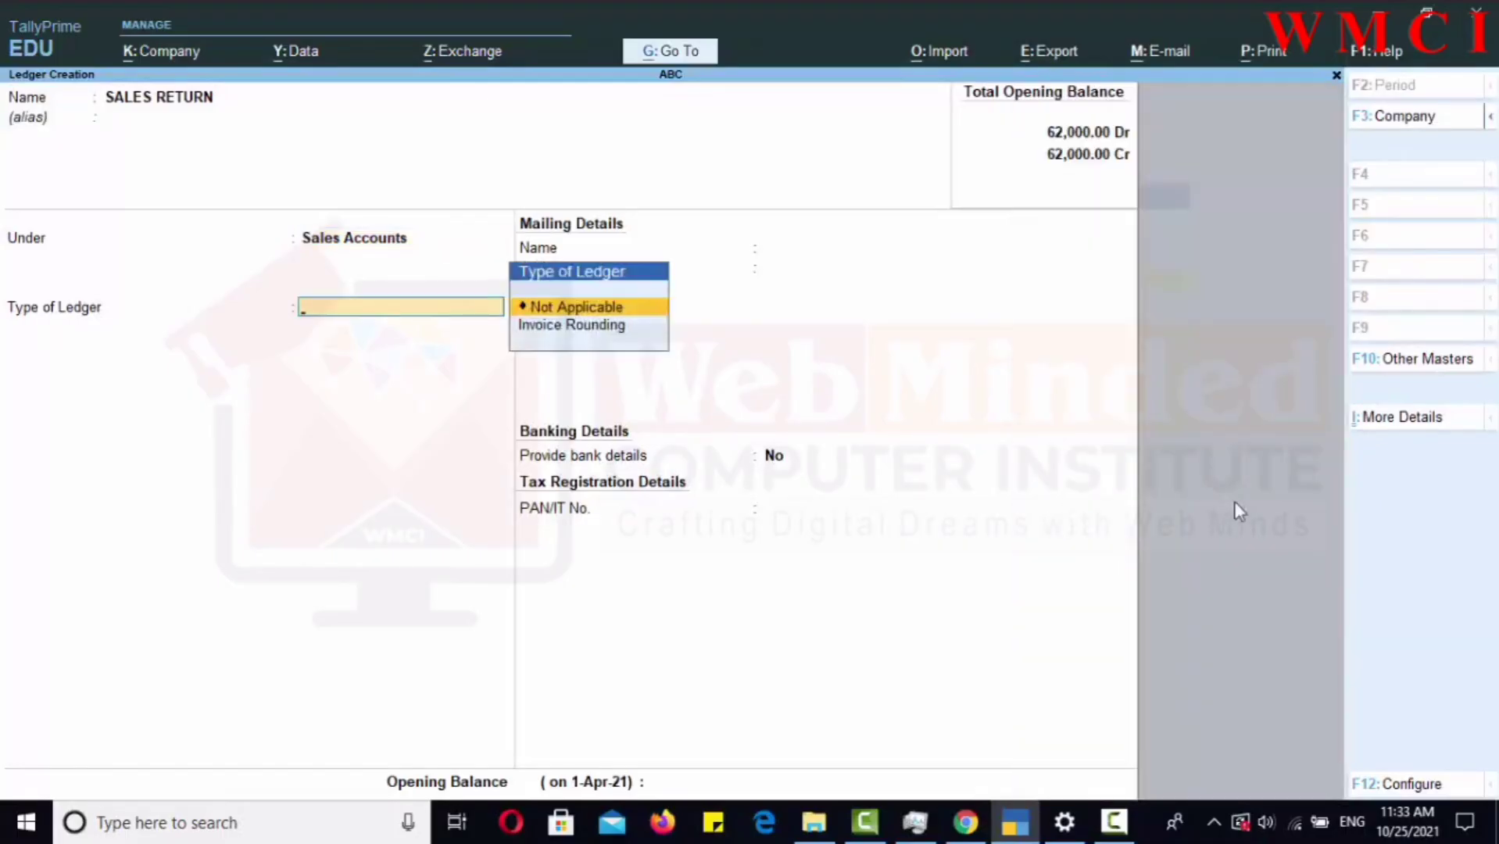
pyautogui.press('Return')
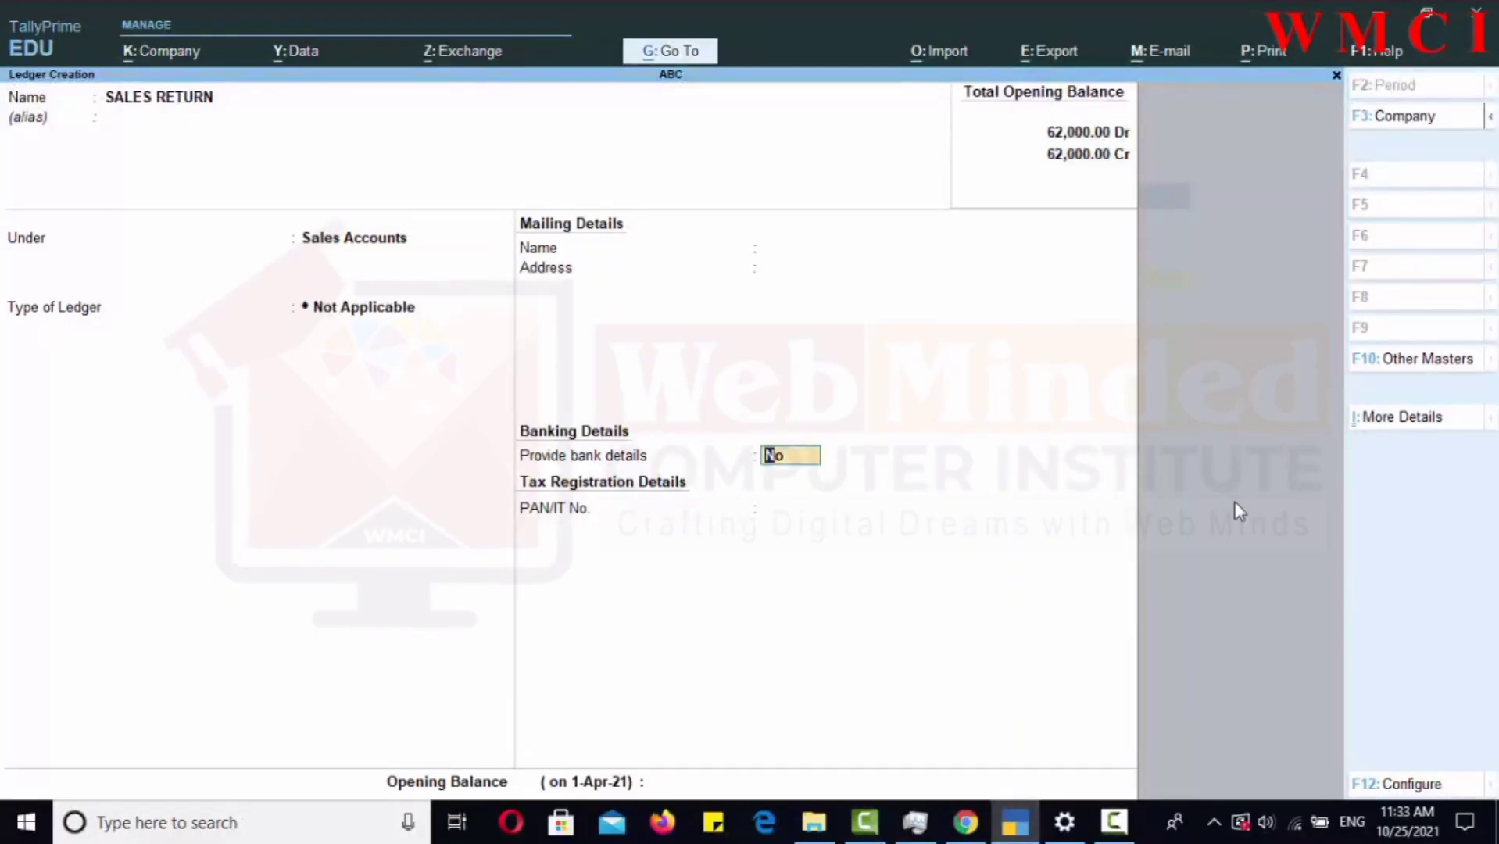
pyautogui.press('Return')
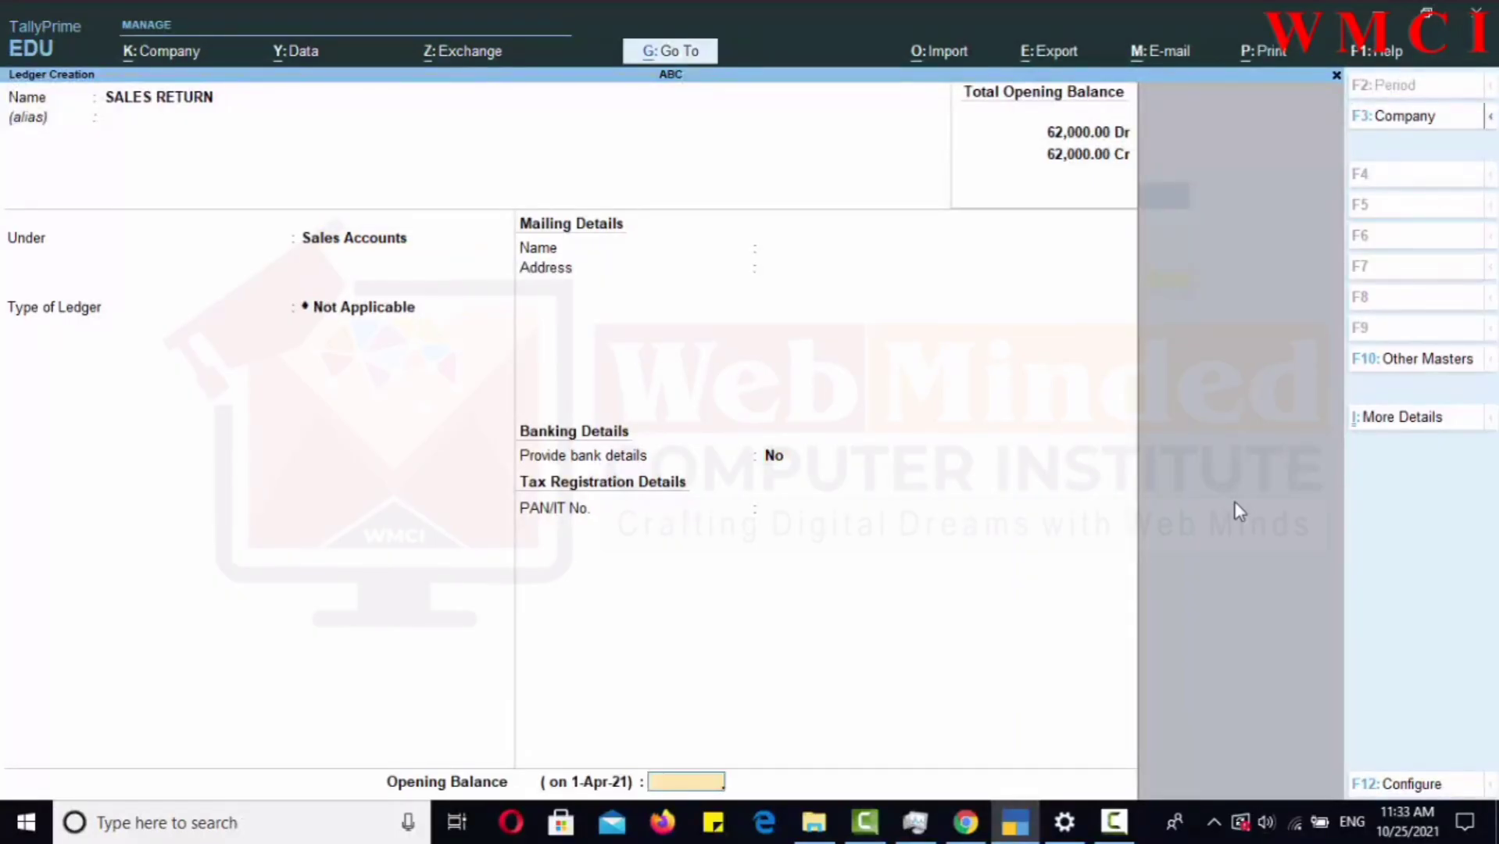
pyautogui.press('Return')
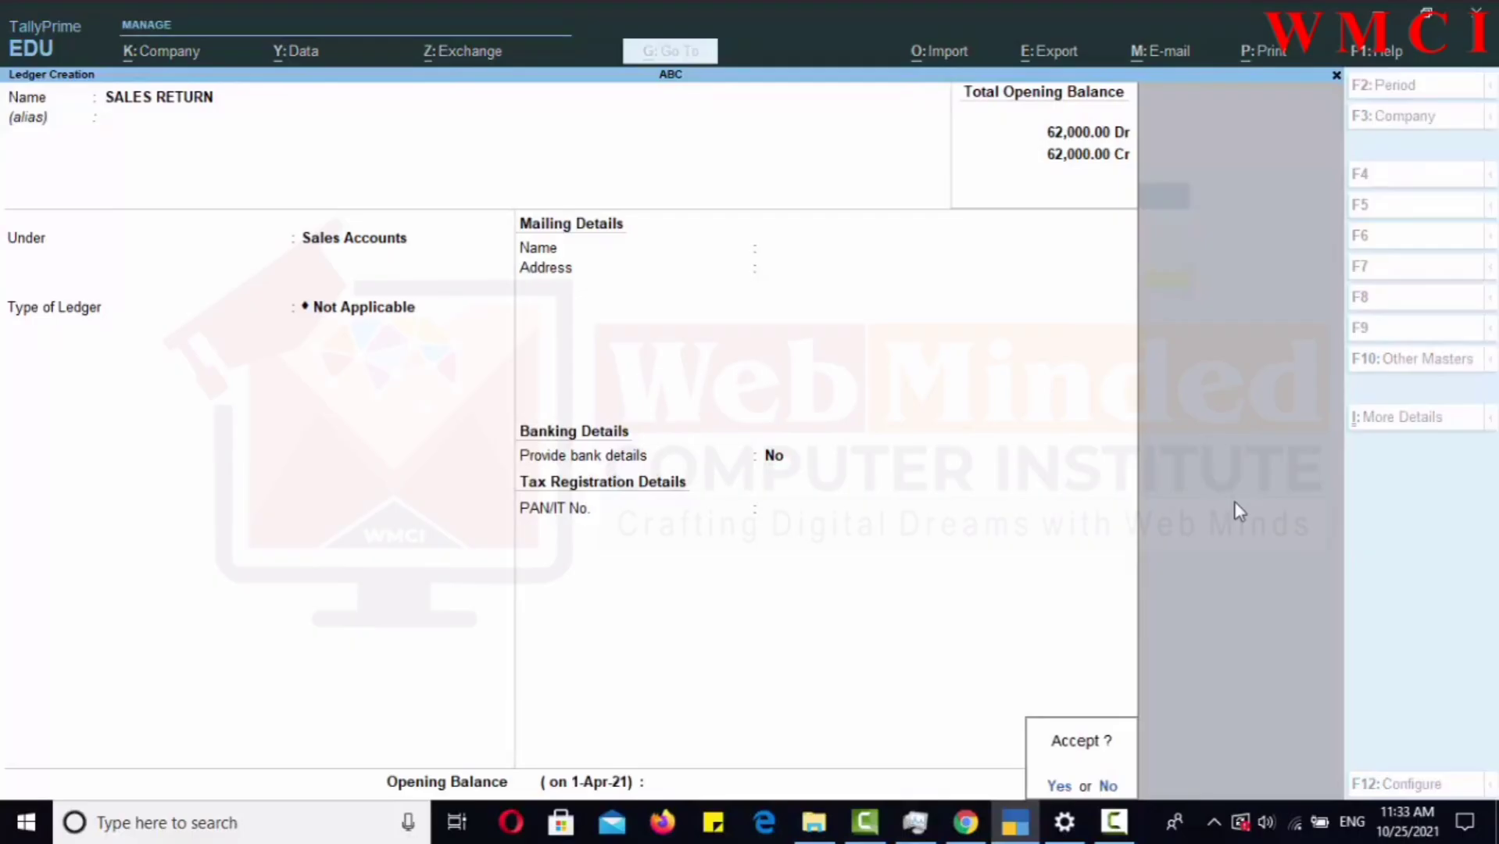
pyautogui.press('Return')
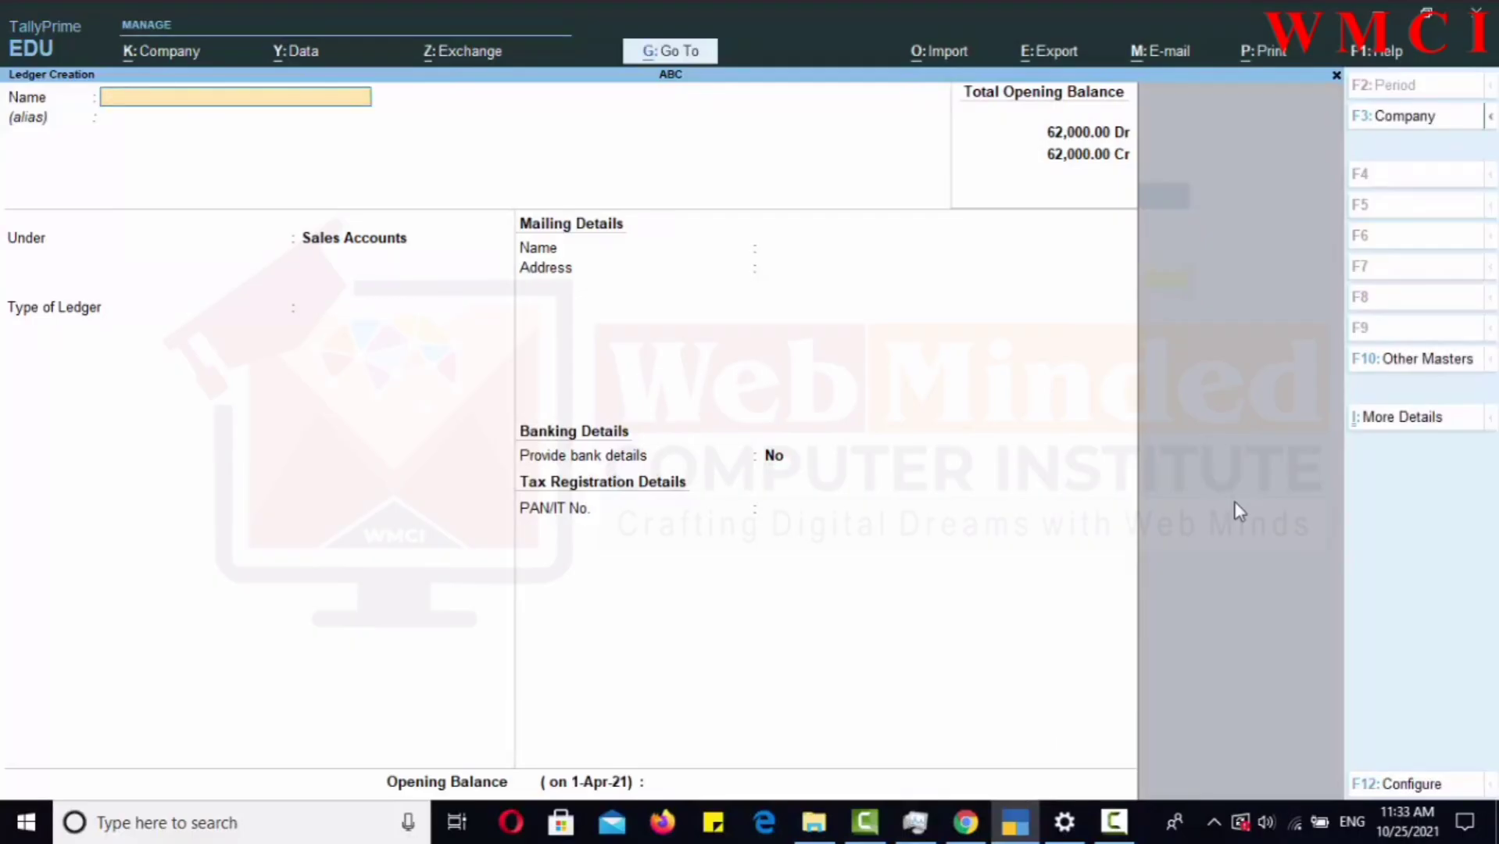
# Create the ledger PURCHASE RETURN under Purchase Accounts with ledger type Not Applicable, and return to the Gateway of Tally.
pyautogui.write('PURCHASE RETURN')
pyautogui.press('Return')
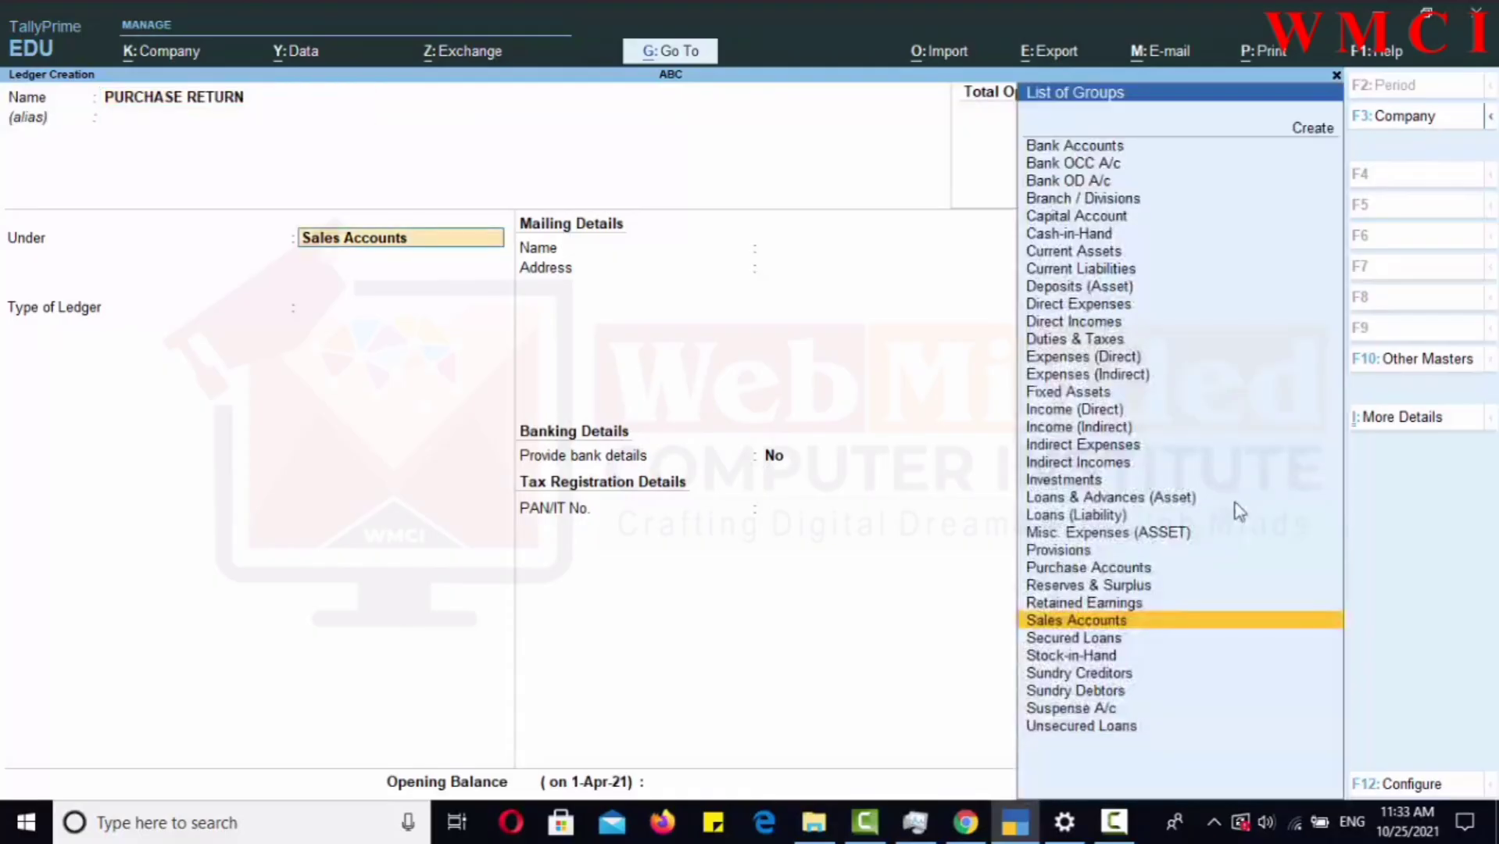
pyautogui.write('PUR')
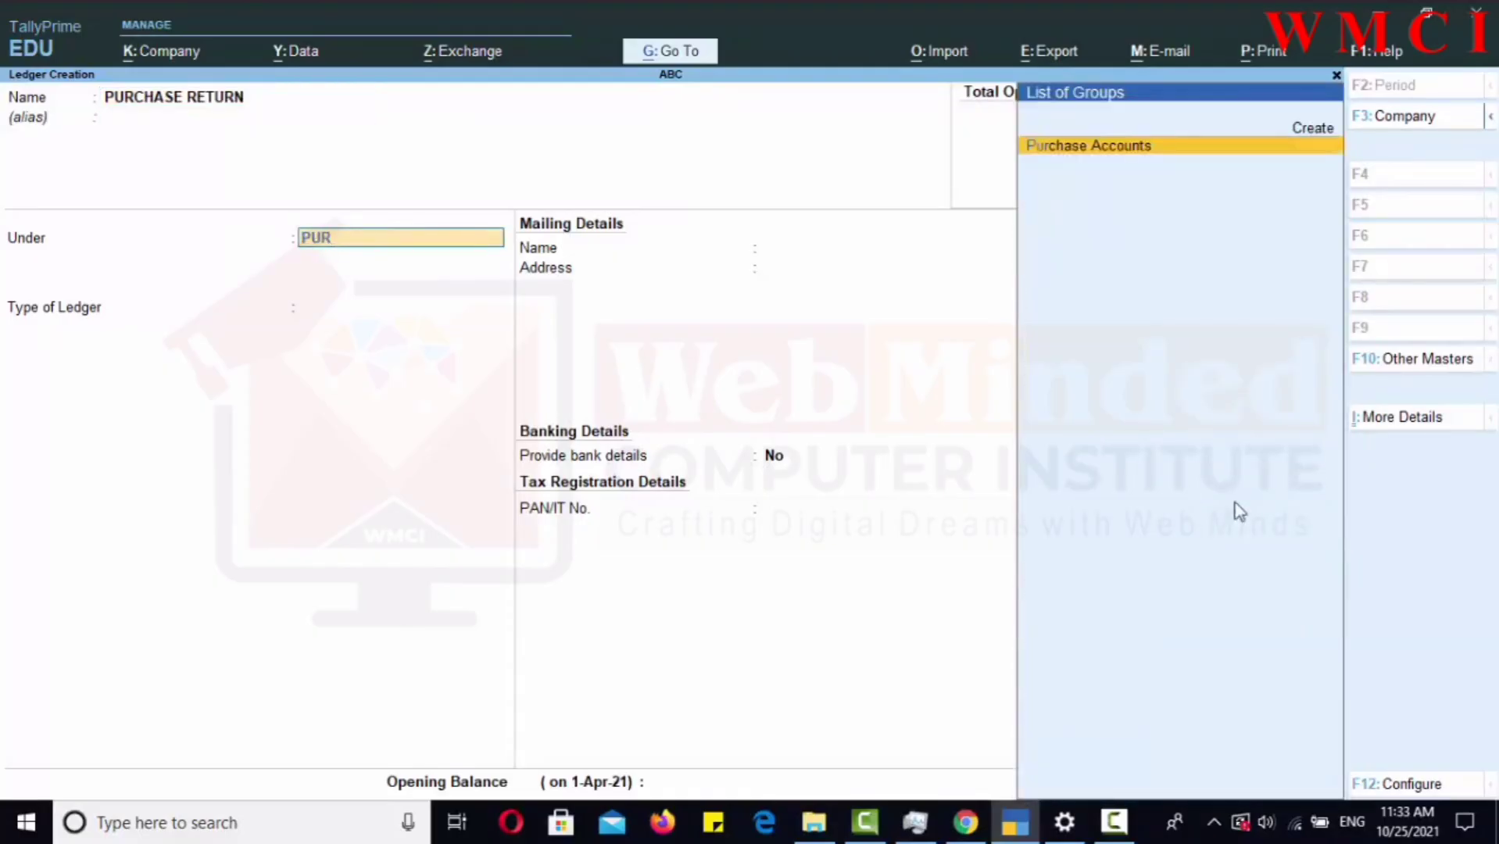
pyautogui.press('Return')
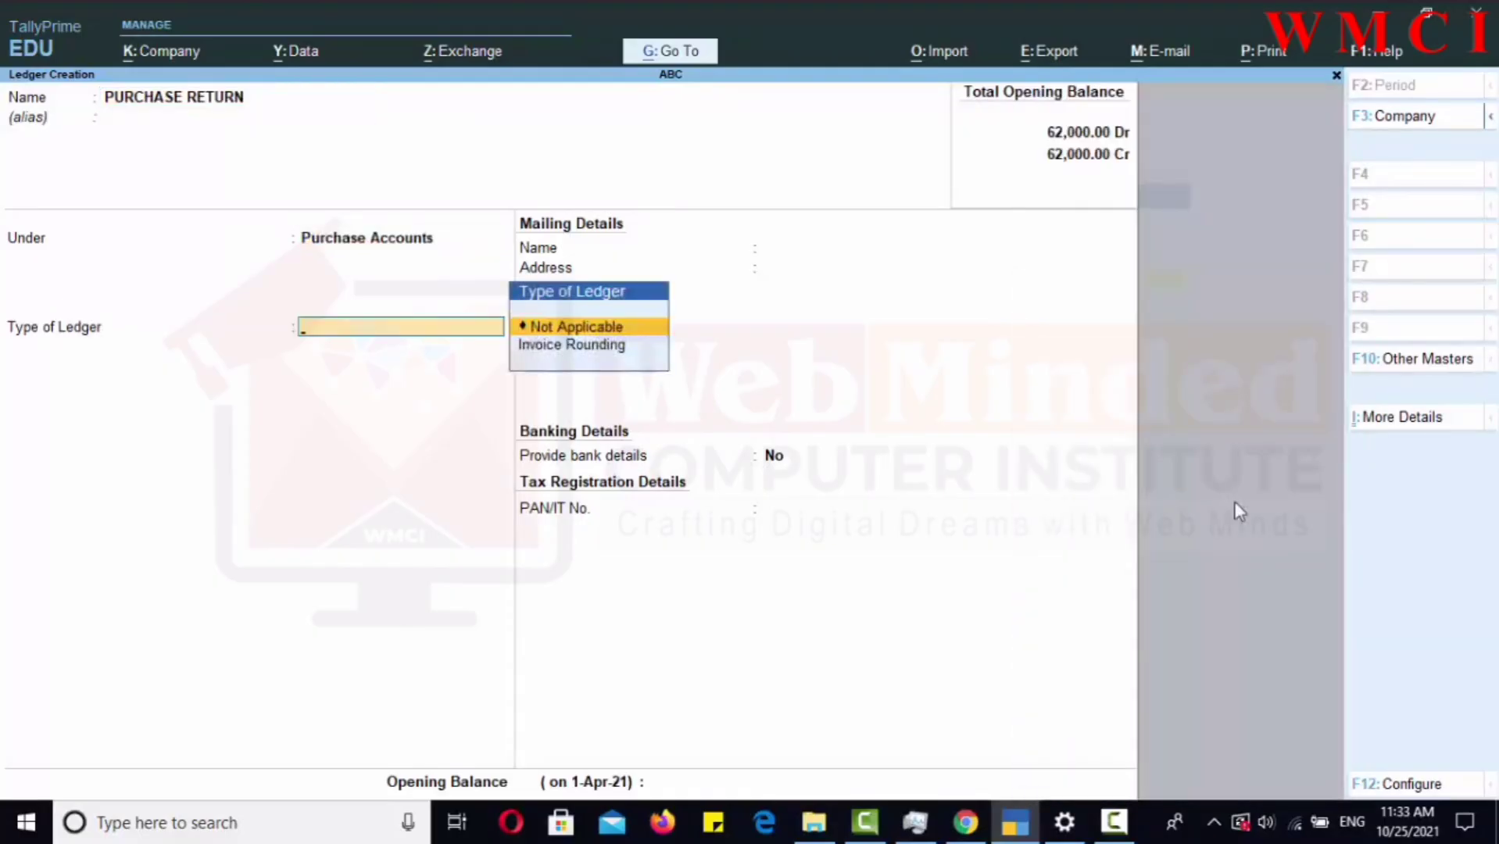
pyautogui.press('Return')
pyautogui.press('Return')
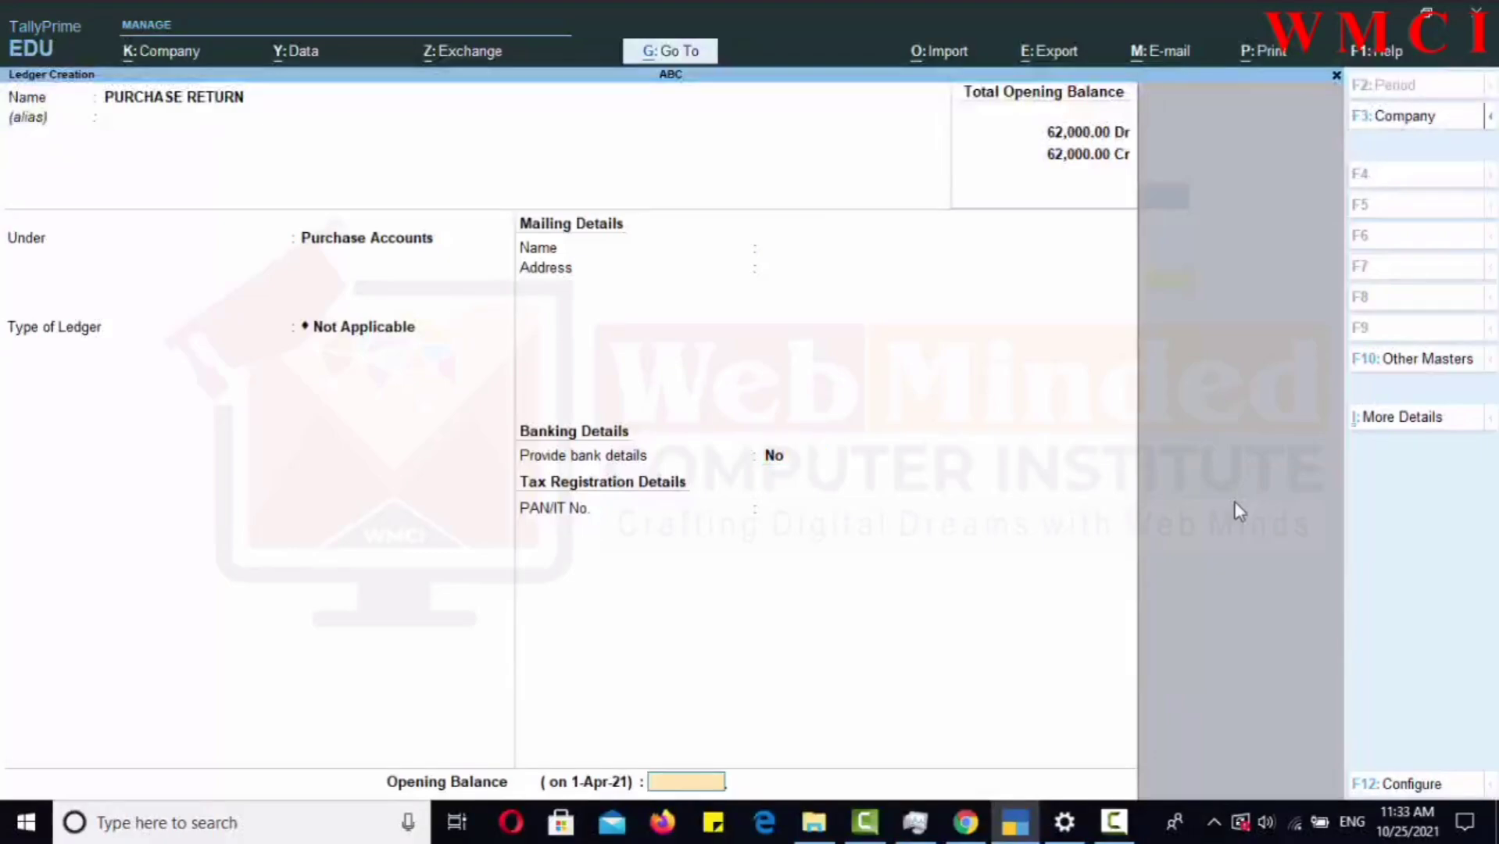
pyautogui.press('Return')
pyautogui.press('Return')
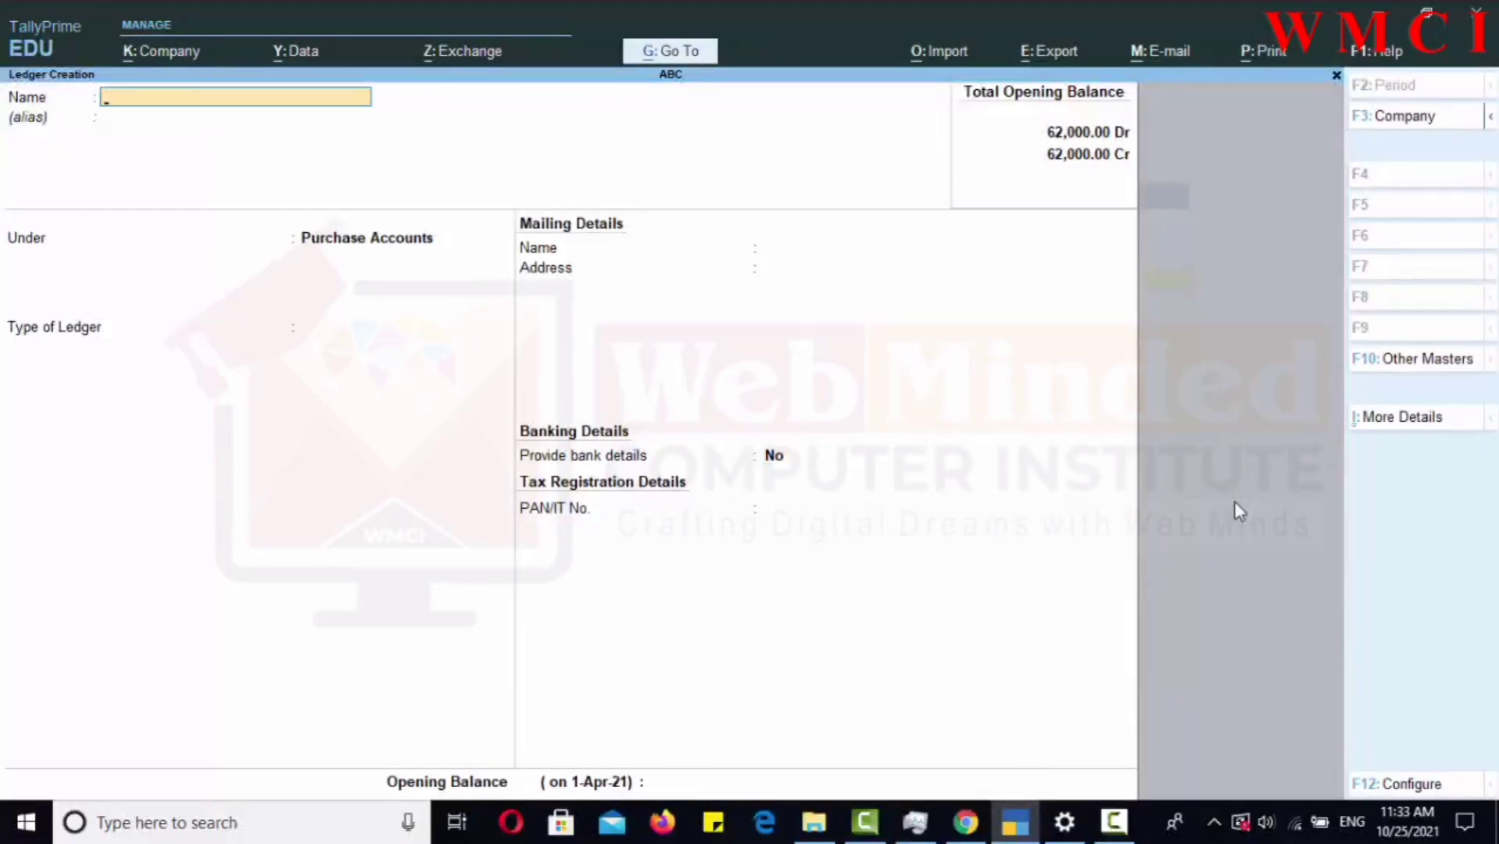
pyautogui.press('Escape')
pyautogui.press('y')
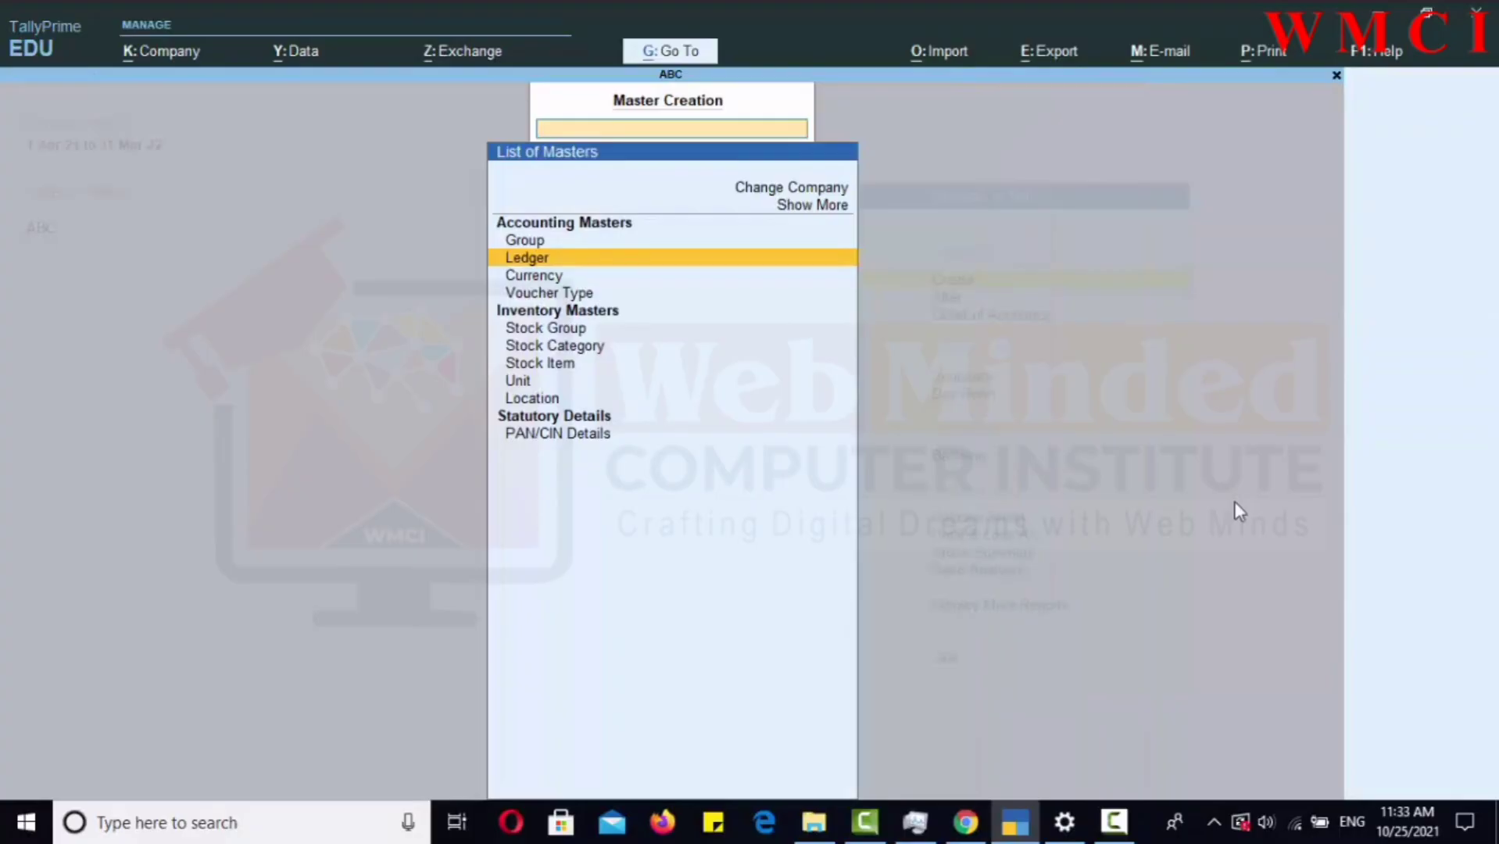
pyautogui.press('Escape')
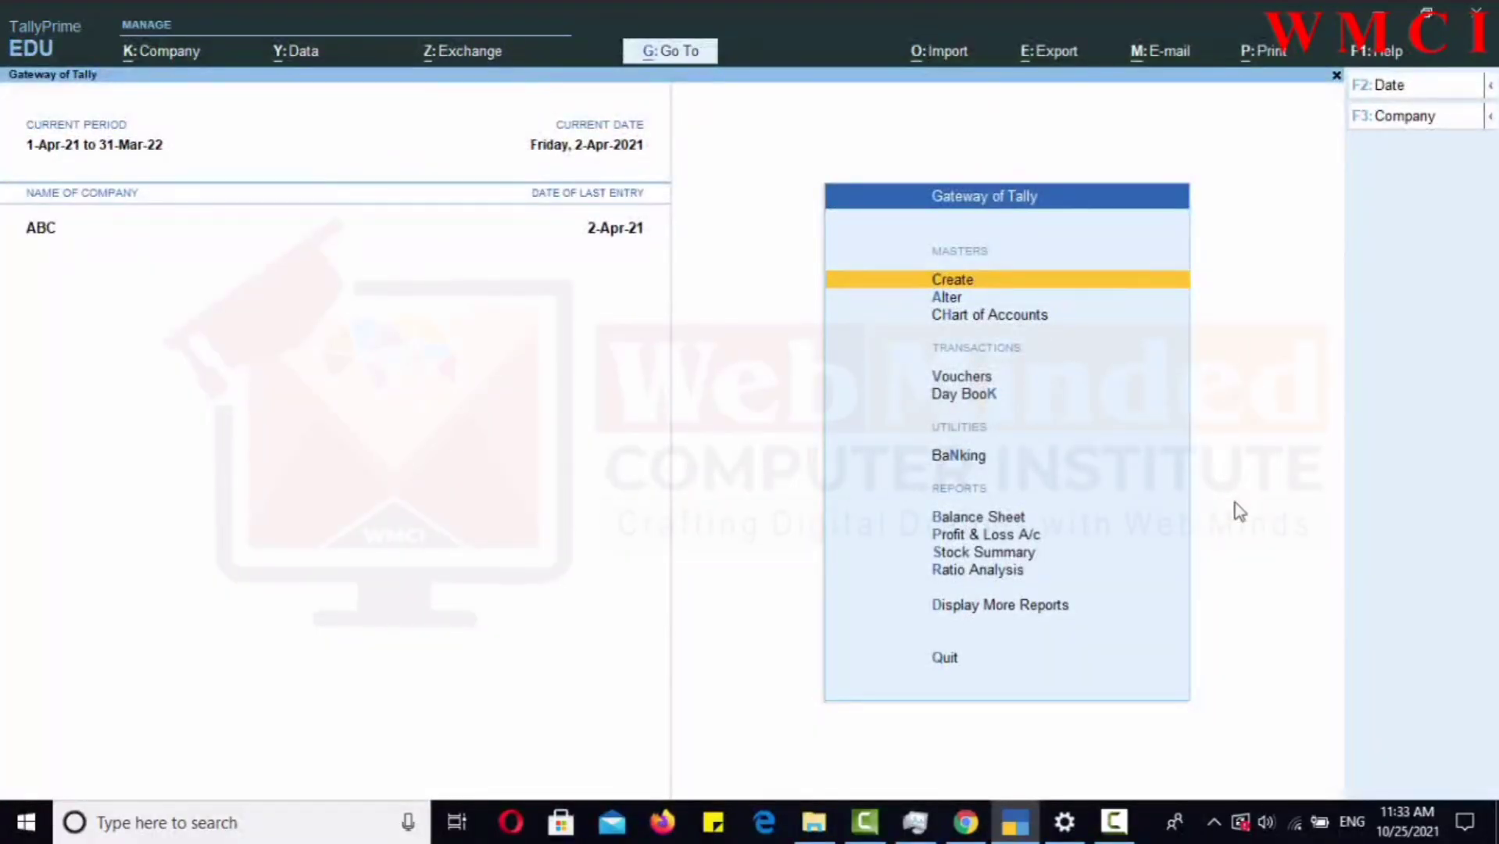
# Start a Debit Note voucher and change its mode to Accounting Invoice.
pyautogui.press('Down')
pyautogui.press('Down')
pyautogui.press('Down')
pyautogui.press('Return')
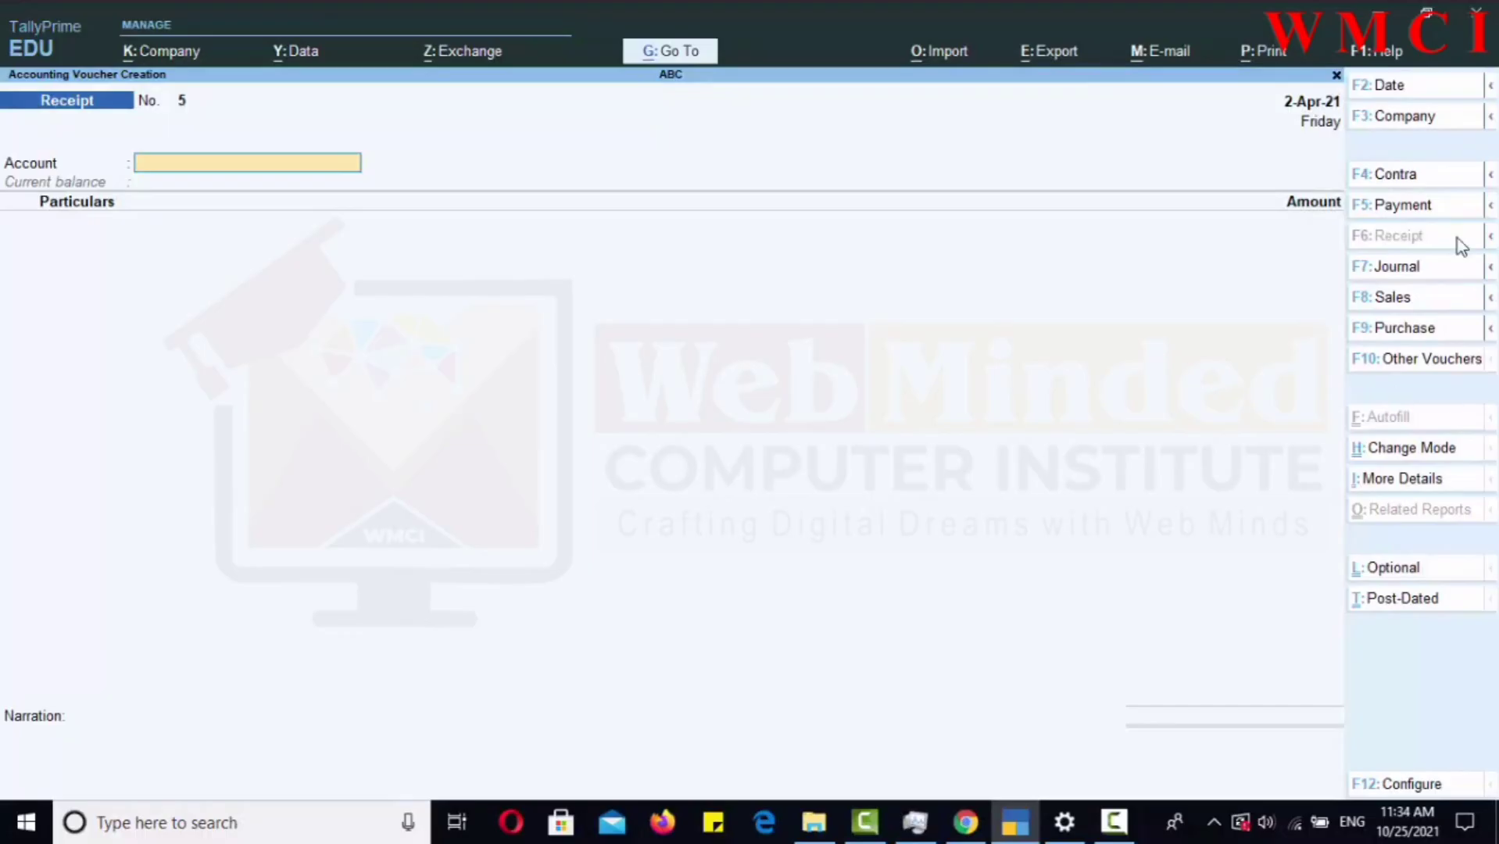
pyautogui.click(1489, 207)
pyautogui.click(1490, 211)
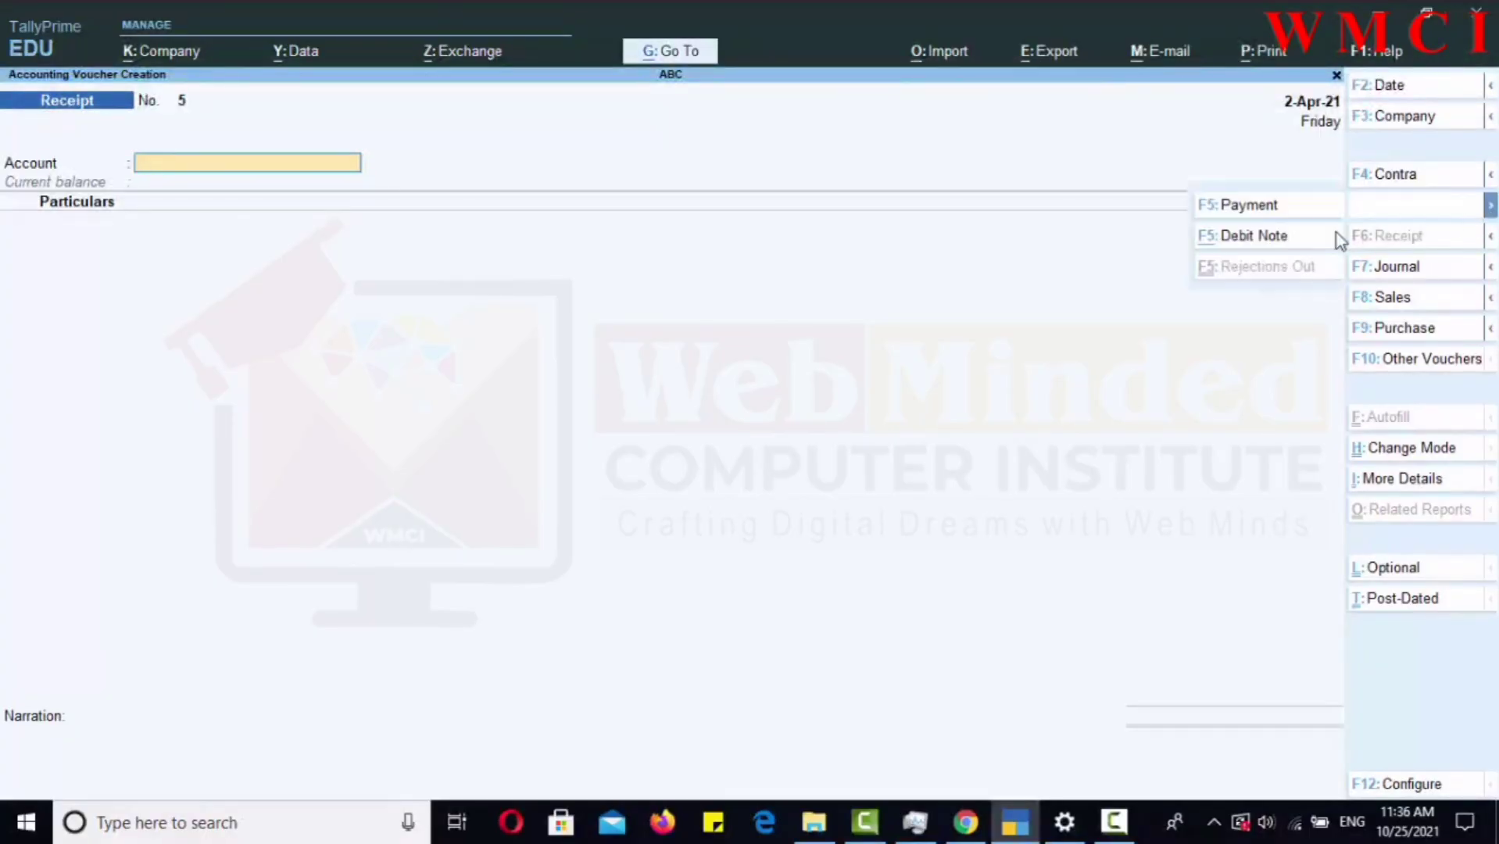
pyautogui.click(1253, 235)
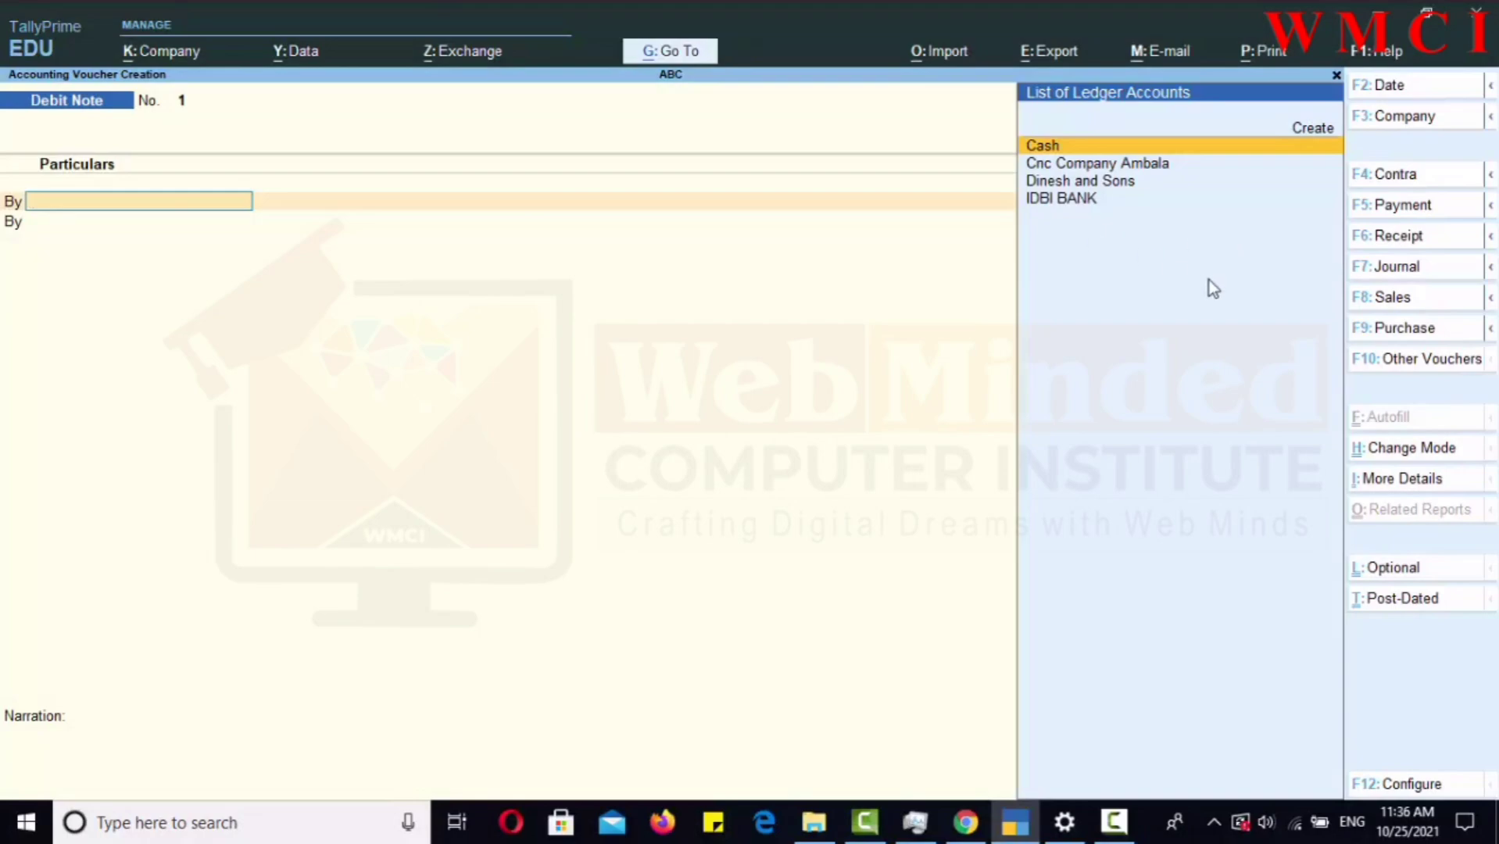
pyautogui.click(1421, 454)
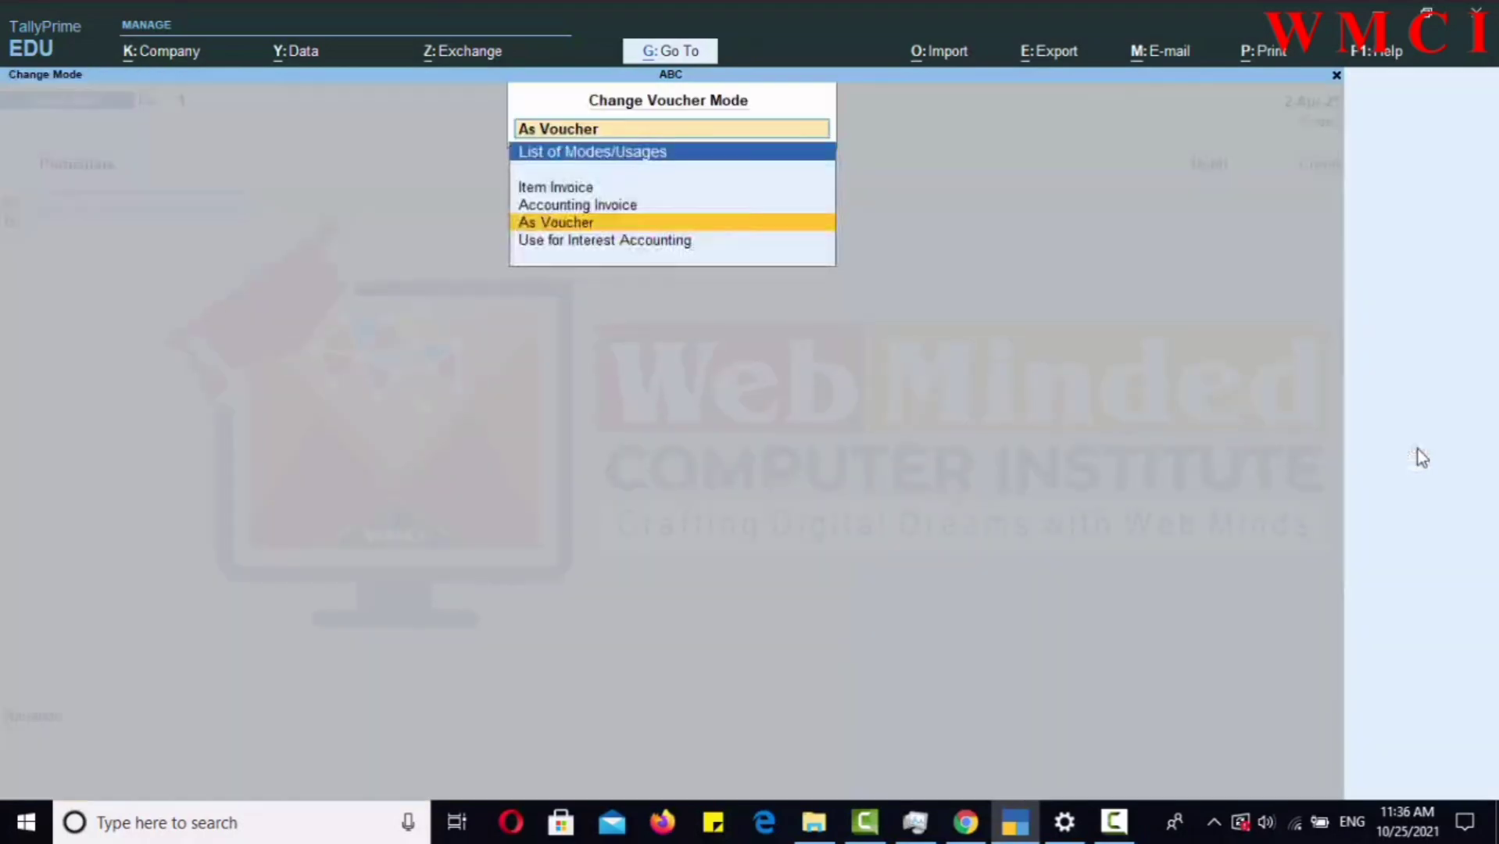
pyautogui.click(603, 206)
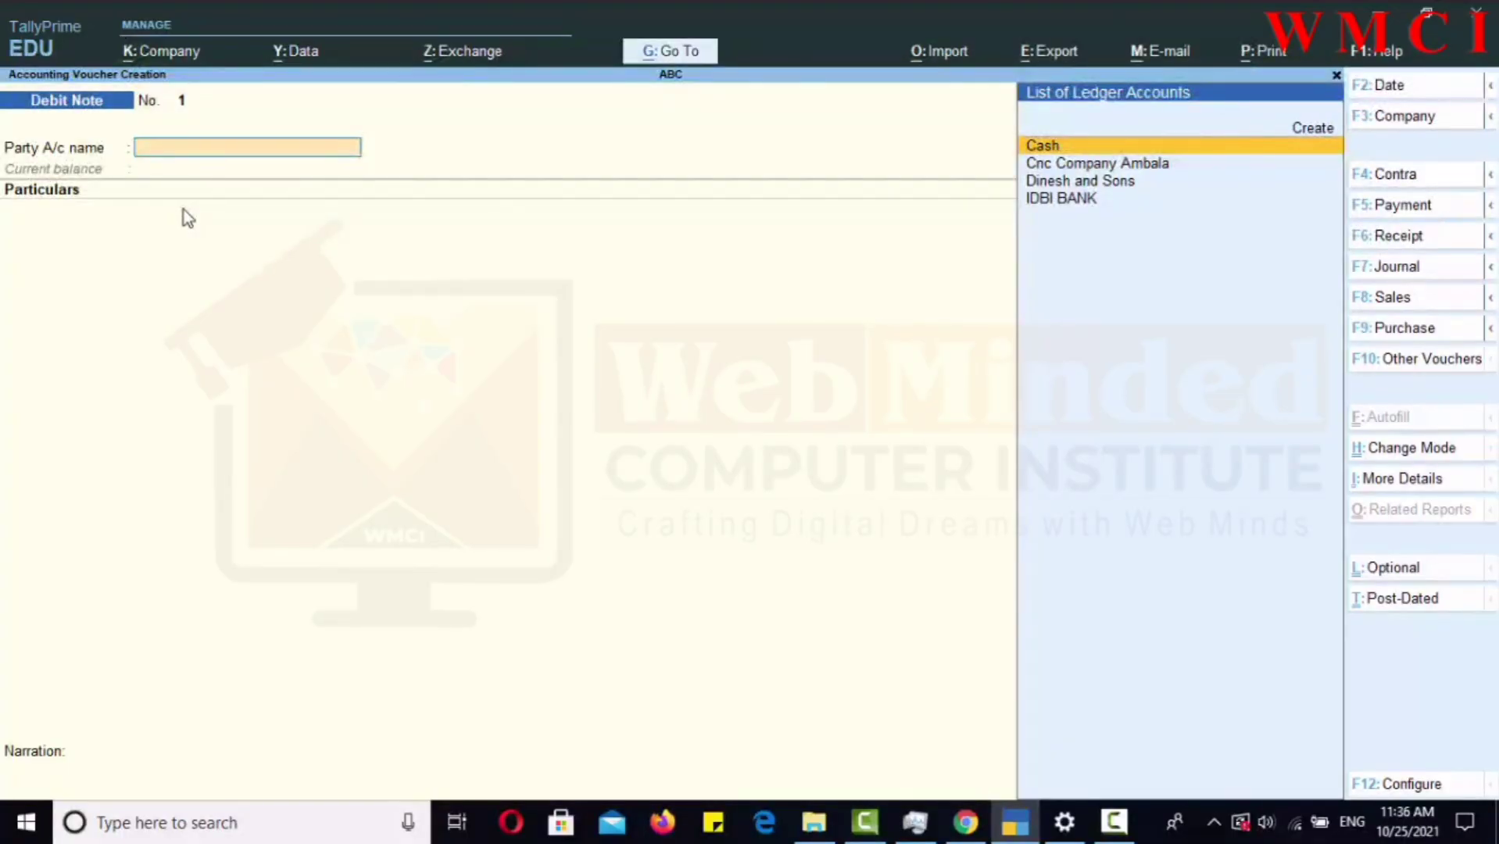
# Set the debit note's party account to Cnc Company Ambala and accept its party details with state Haryana.
pyautogui.press('Down')
pyautogui.press('Return')
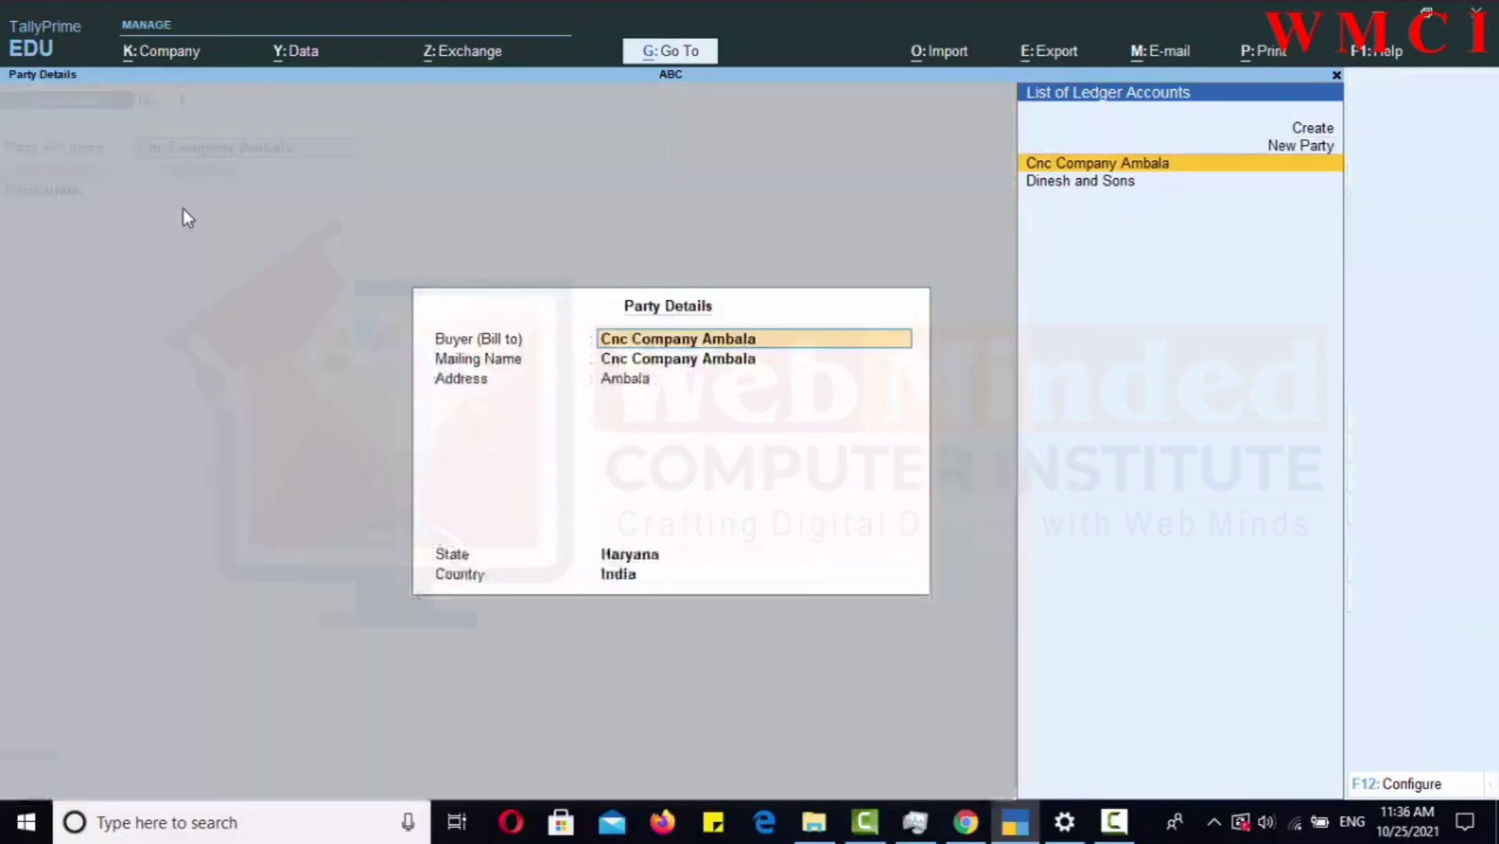
pyautogui.press('Return')
pyautogui.press('Return')
pyautogui.press('Return')
pyautogui.press('Return')
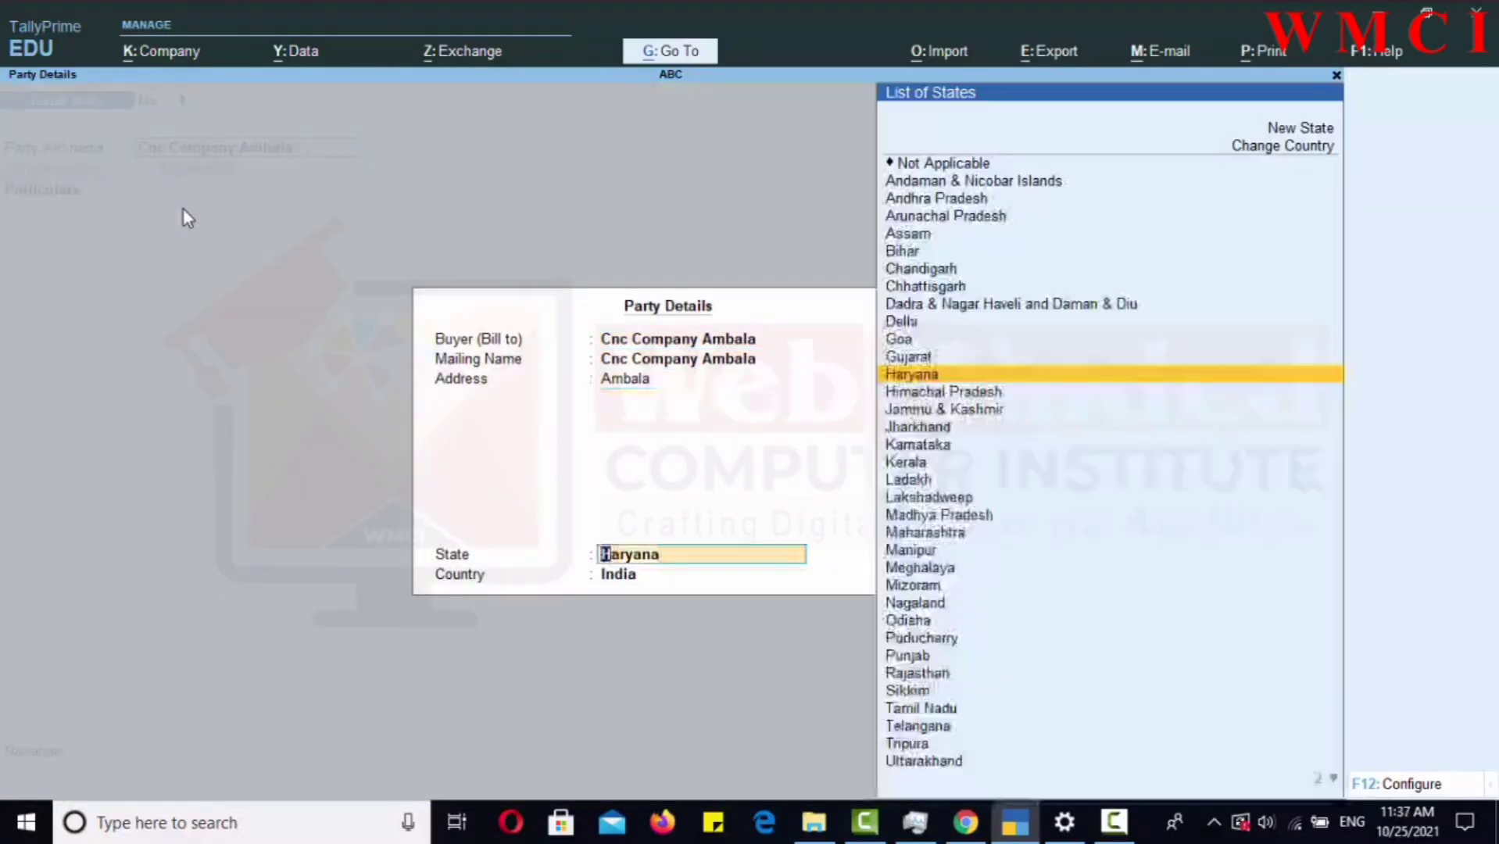
pyautogui.press('Return')
pyautogui.press('Return')
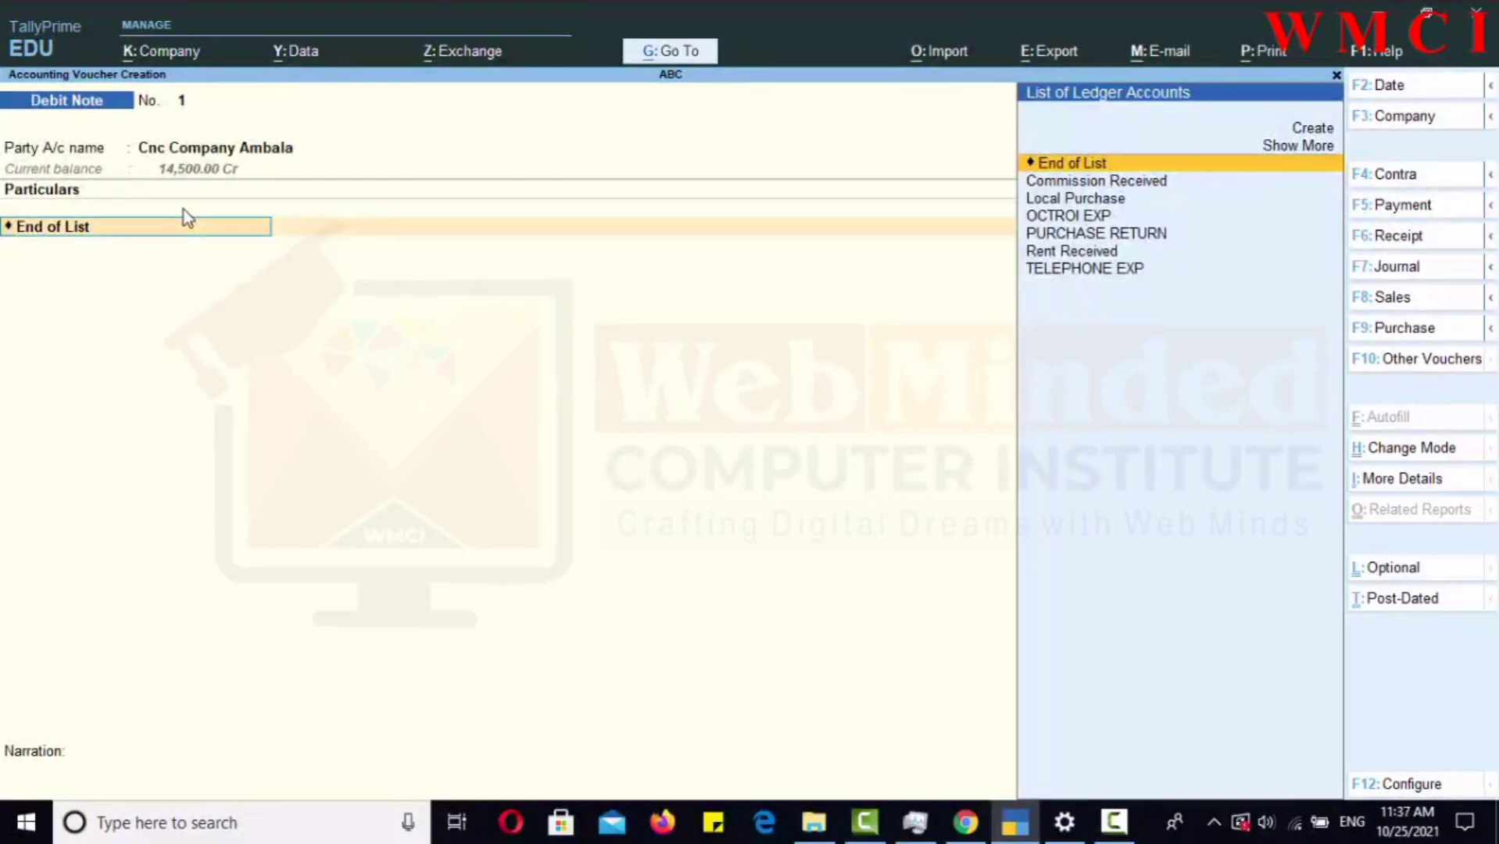
# Add the PURCHASE RETURN ledger to the debit note's particulars with an amount of 2000.
pyautogui.press('Down')
pyautogui.press('Down')
pyautogui.press('Down')
pyautogui.press('Down')
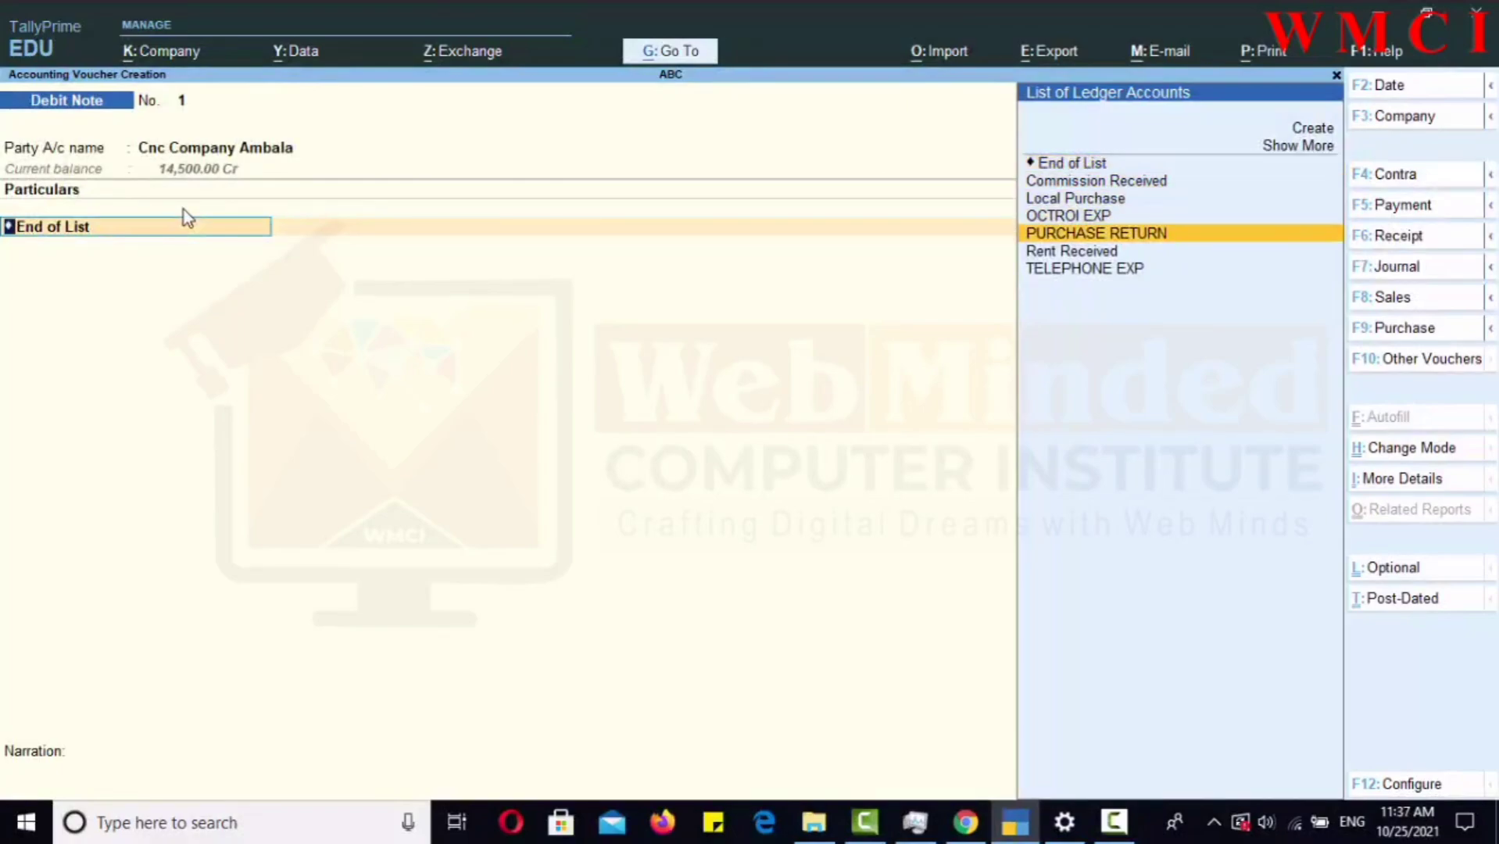
pyautogui.press('Return')
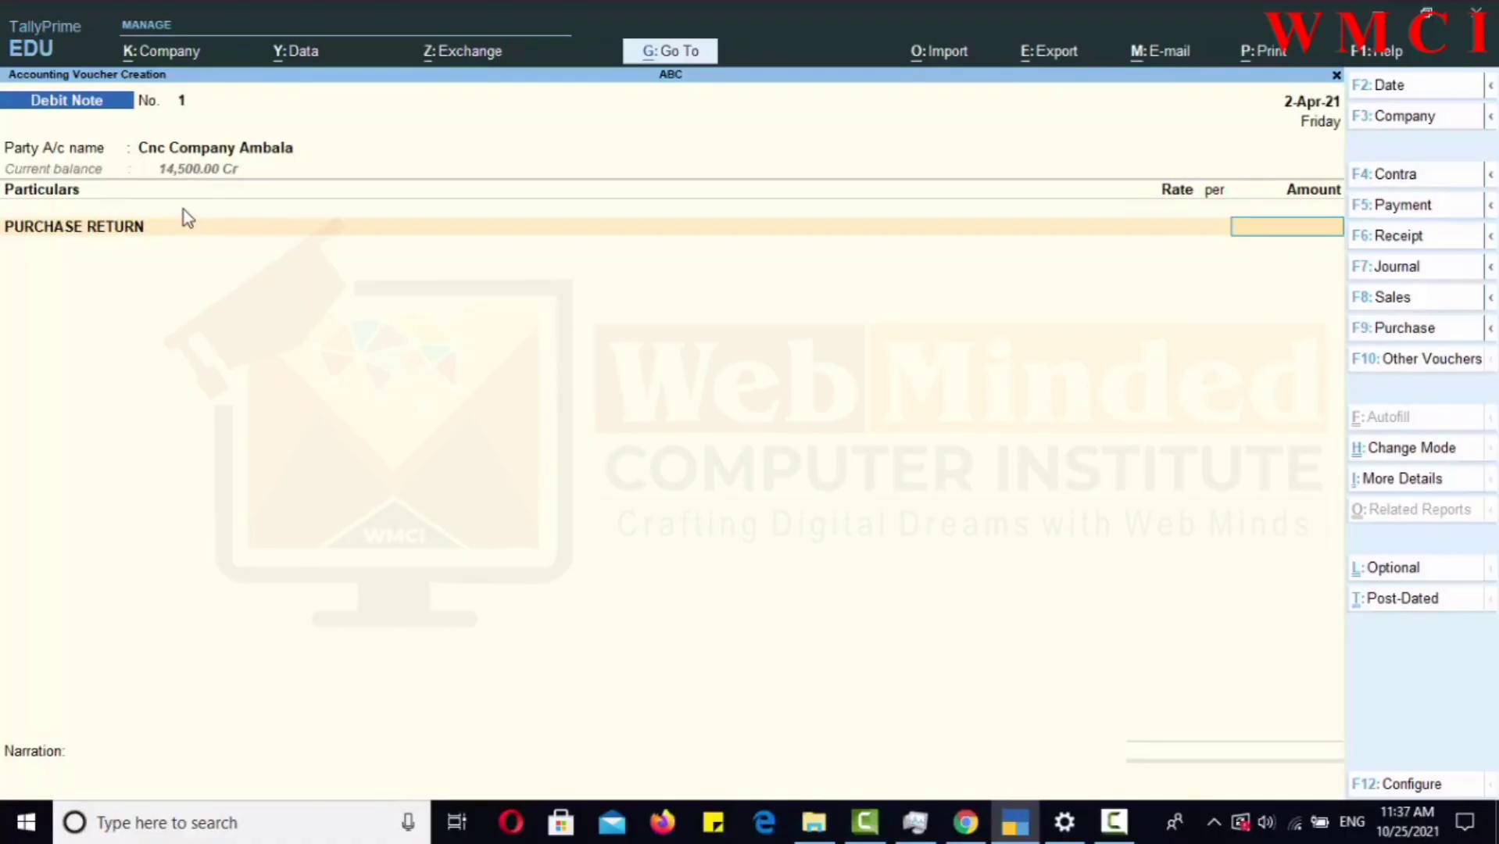
pyautogui.write('2000')
pyautogui.press('Return')
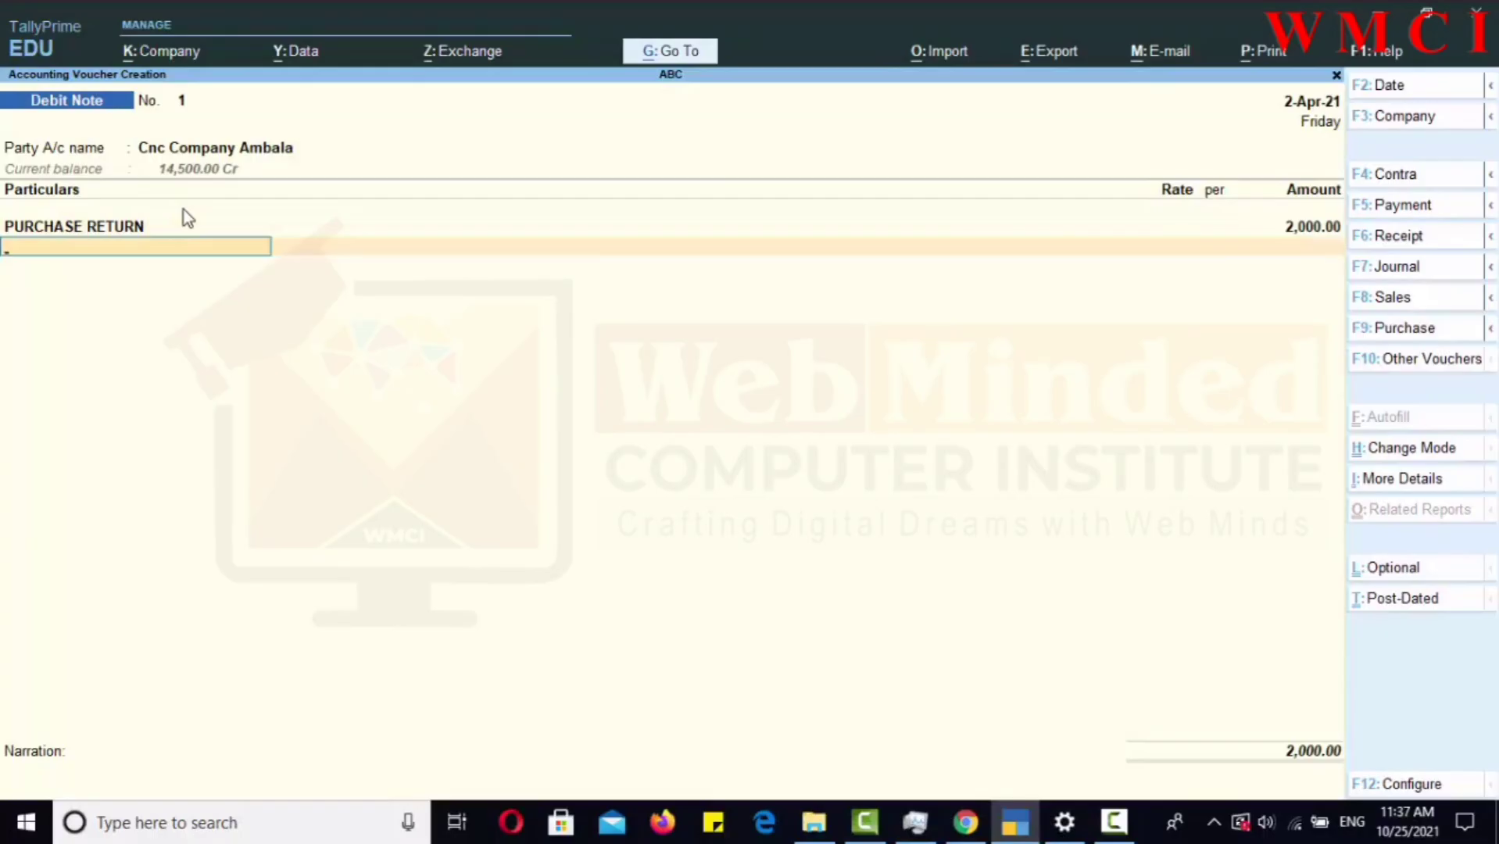
# Finish the debit note's particulars, leave the narration blank and save the voucher.
pyautogui.press('Return')
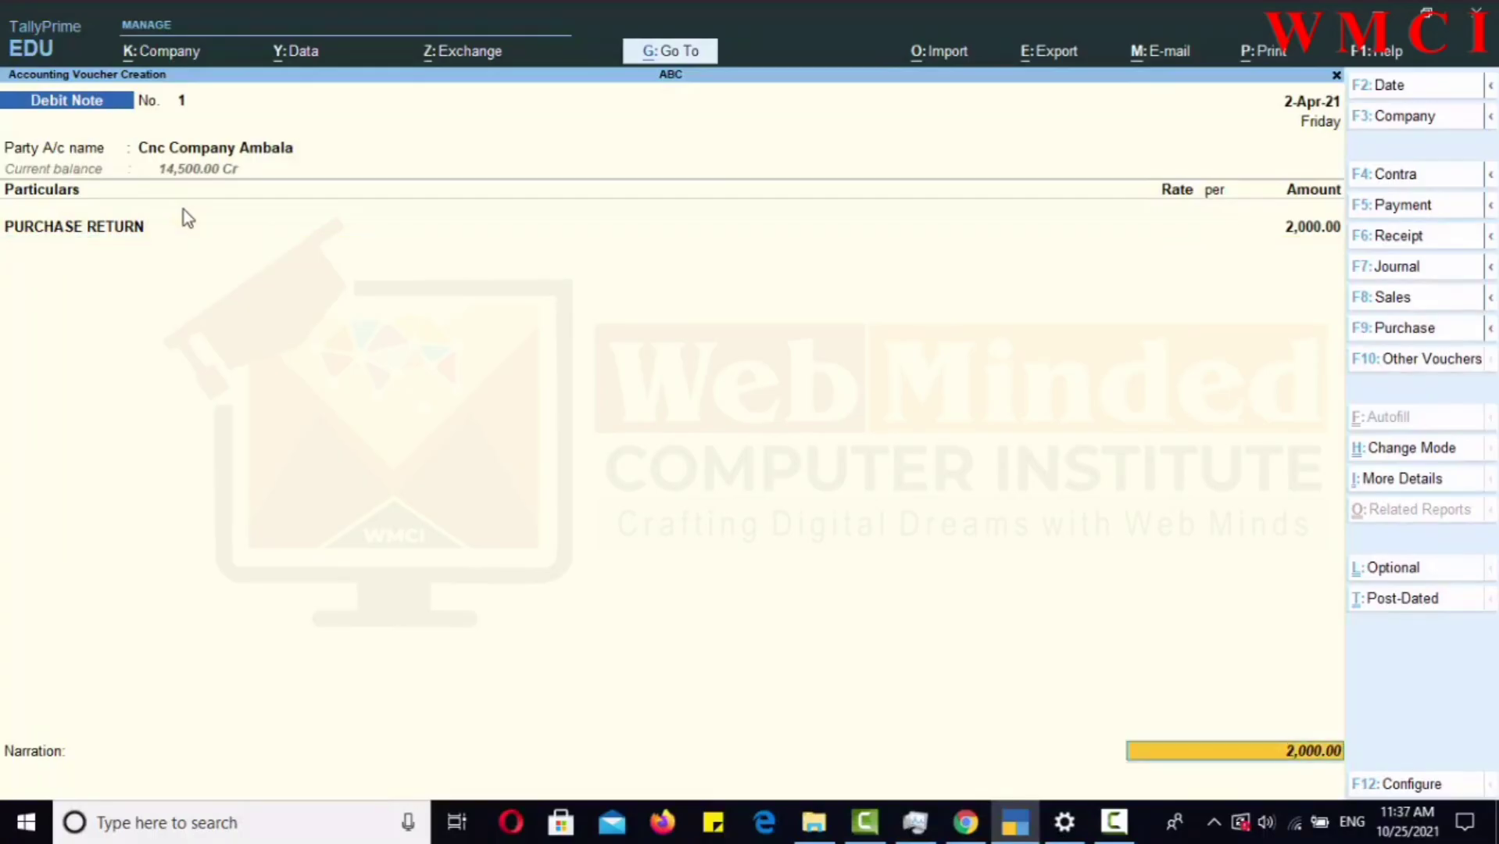
pyautogui.press('Return')
pyautogui.press('Return')
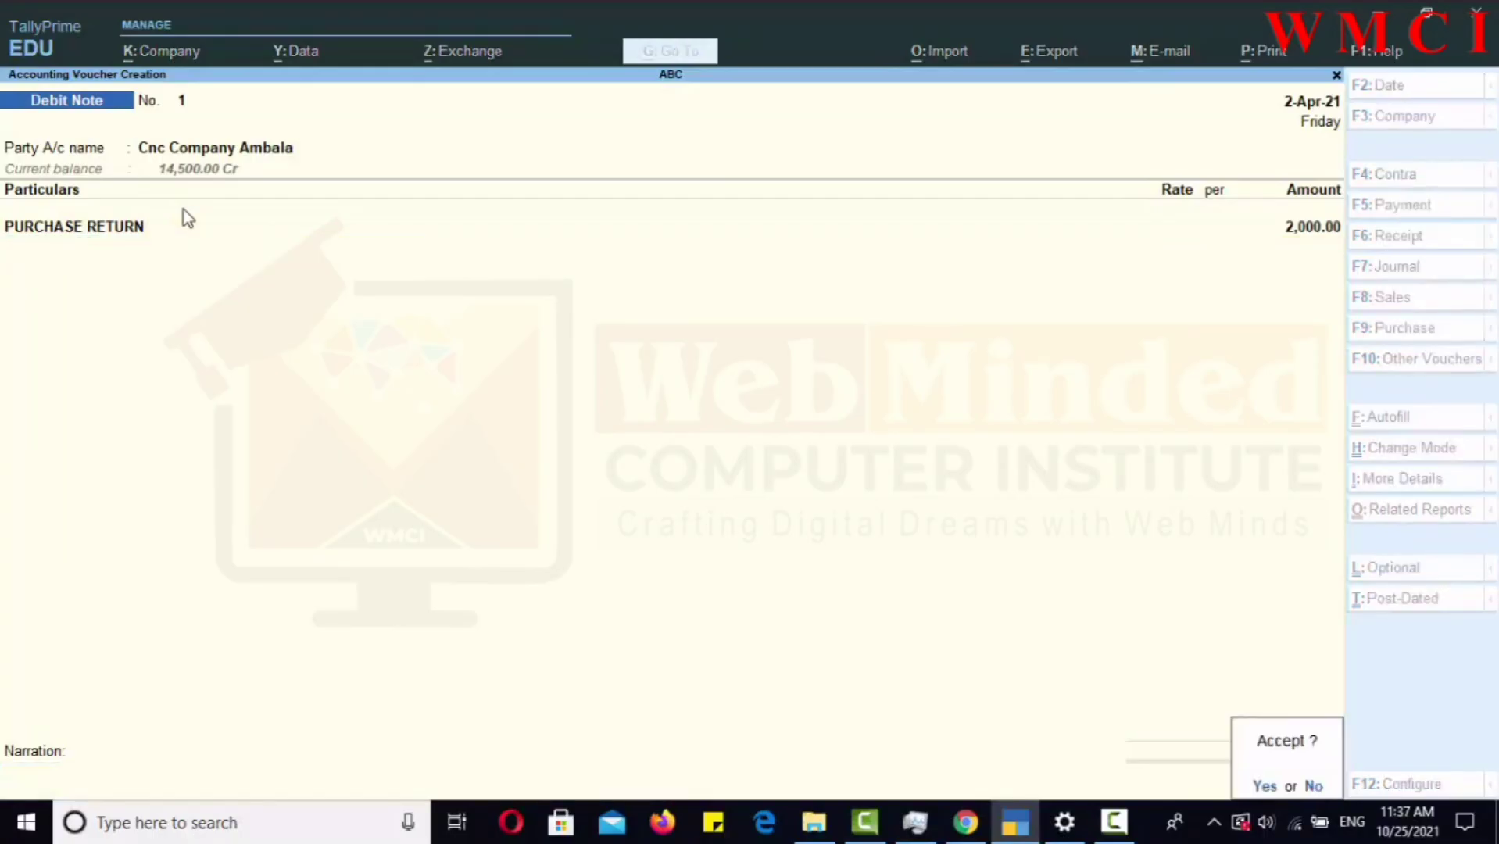
pyautogui.press('Return')
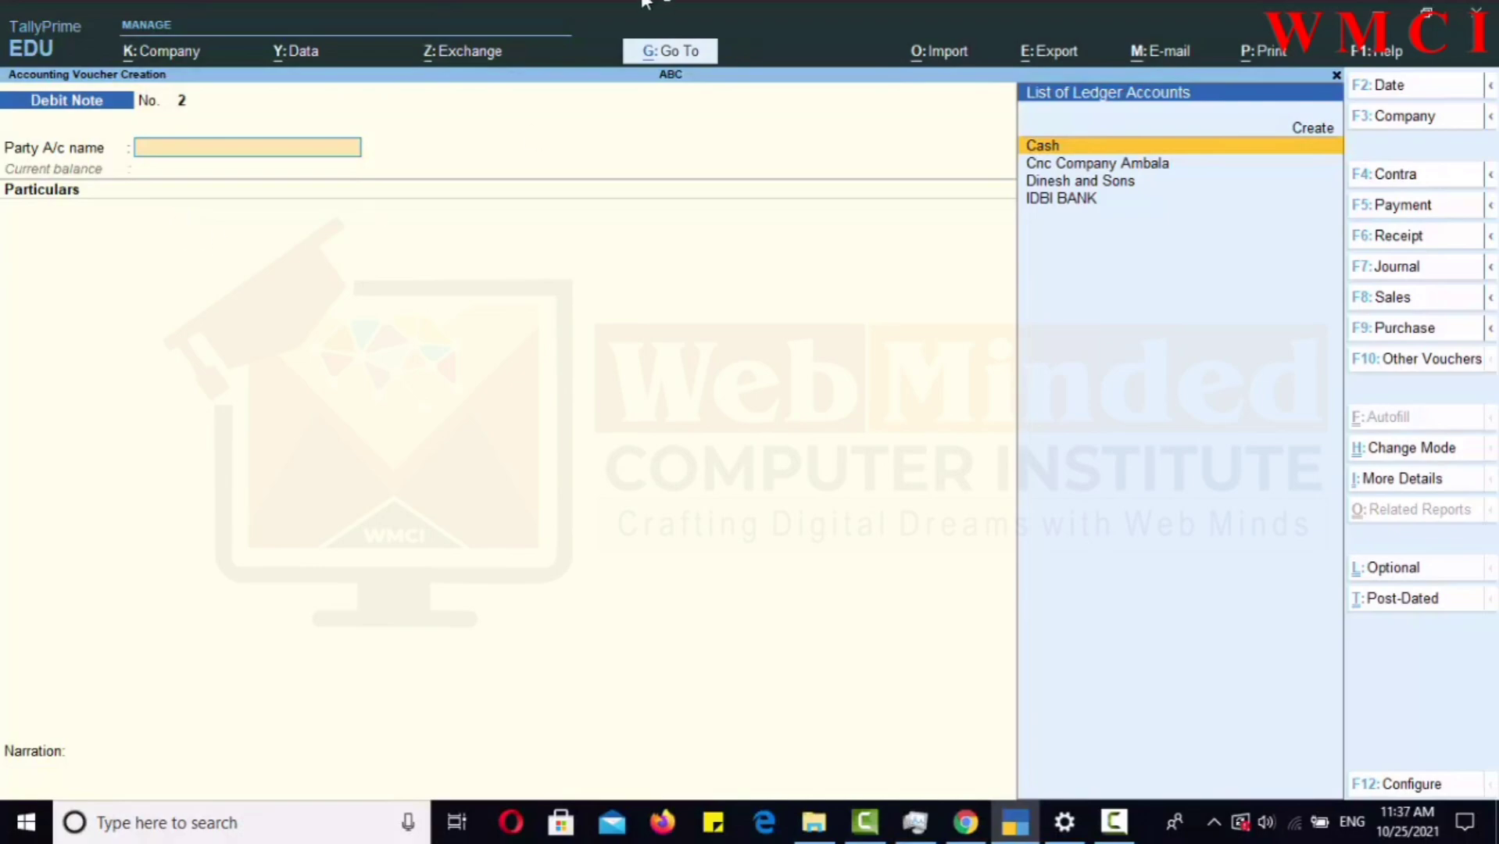
# Switch the voucher entry from Debit Note to a new Credit Note.
pyautogui.click(1464, 266)
pyautogui.click(1490, 236)
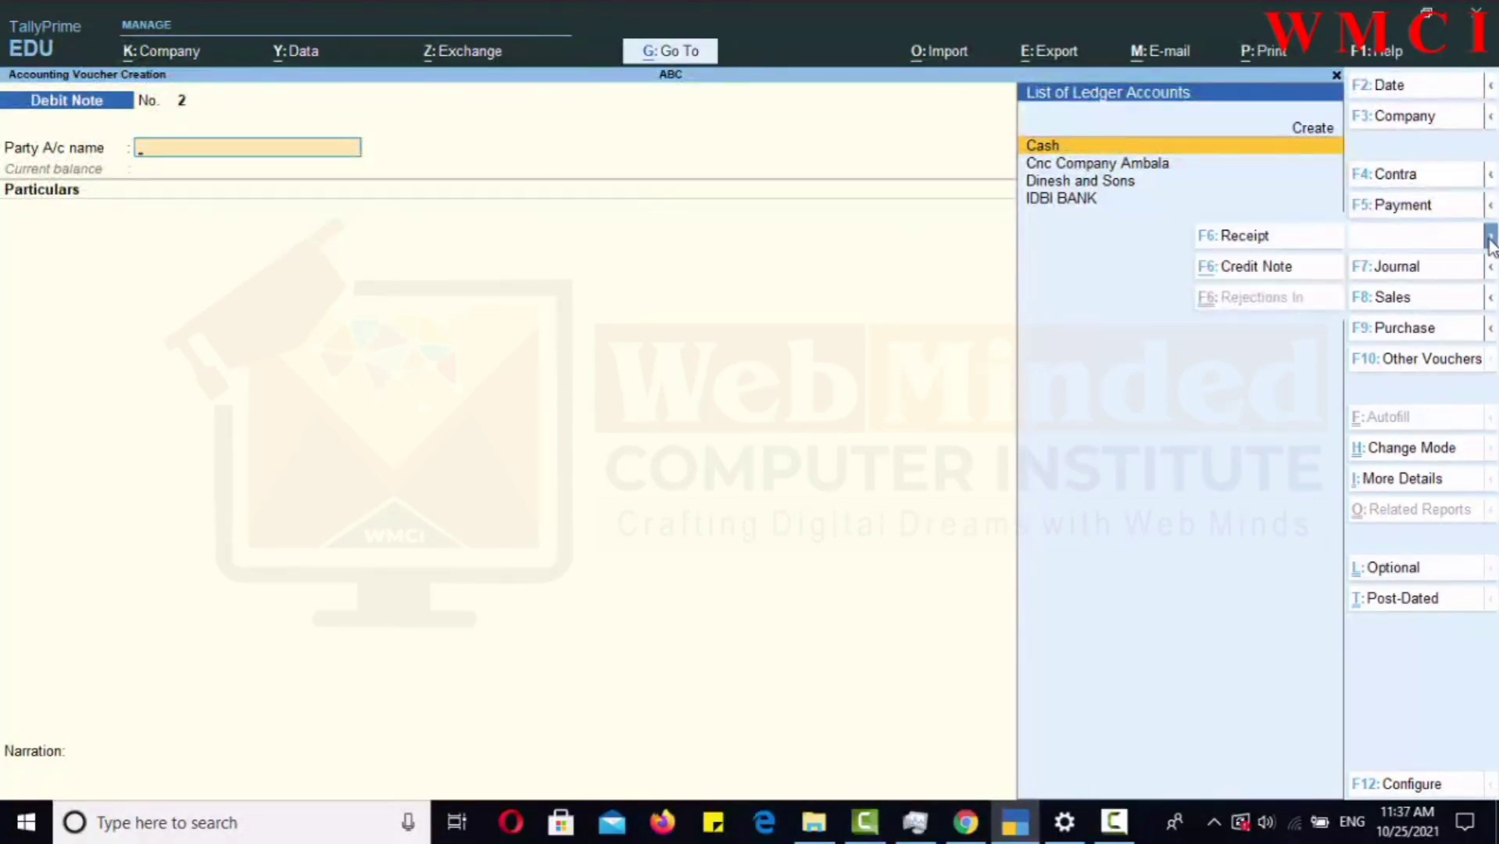
pyautogui.click(1251, 273)
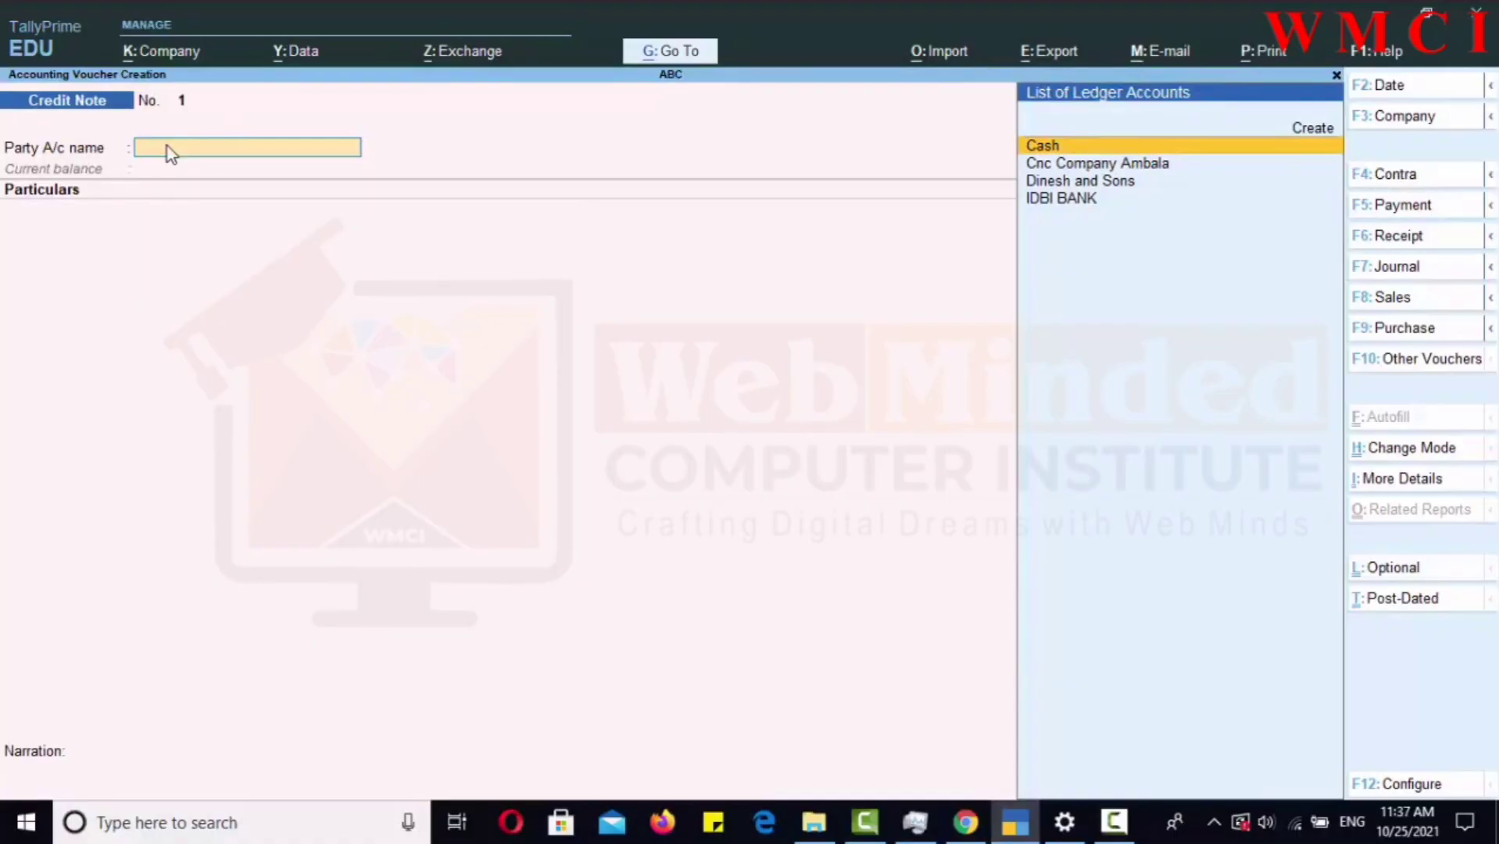
# Set the credit note's party account to Dinesh and Sons and accept its party details with state Haryana.
pyautogui.press('Down')
pyautogui.press('Down')
pyautogui.press('Return')
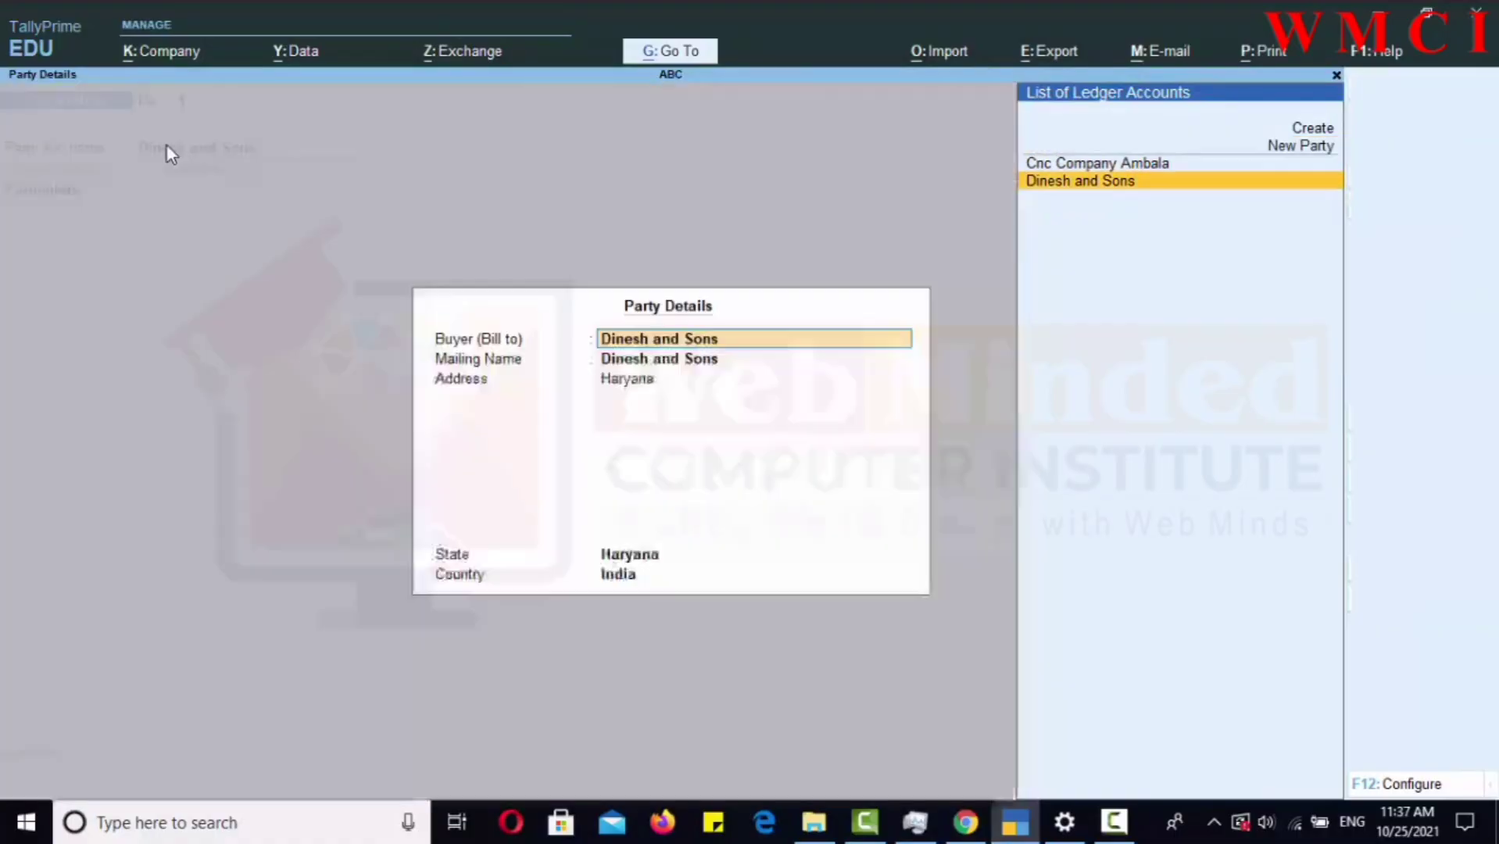
pyautogui.press('Return')
pyautogui.press('Return')
pyautogui.press('Return')
pyautogui.press('Return')
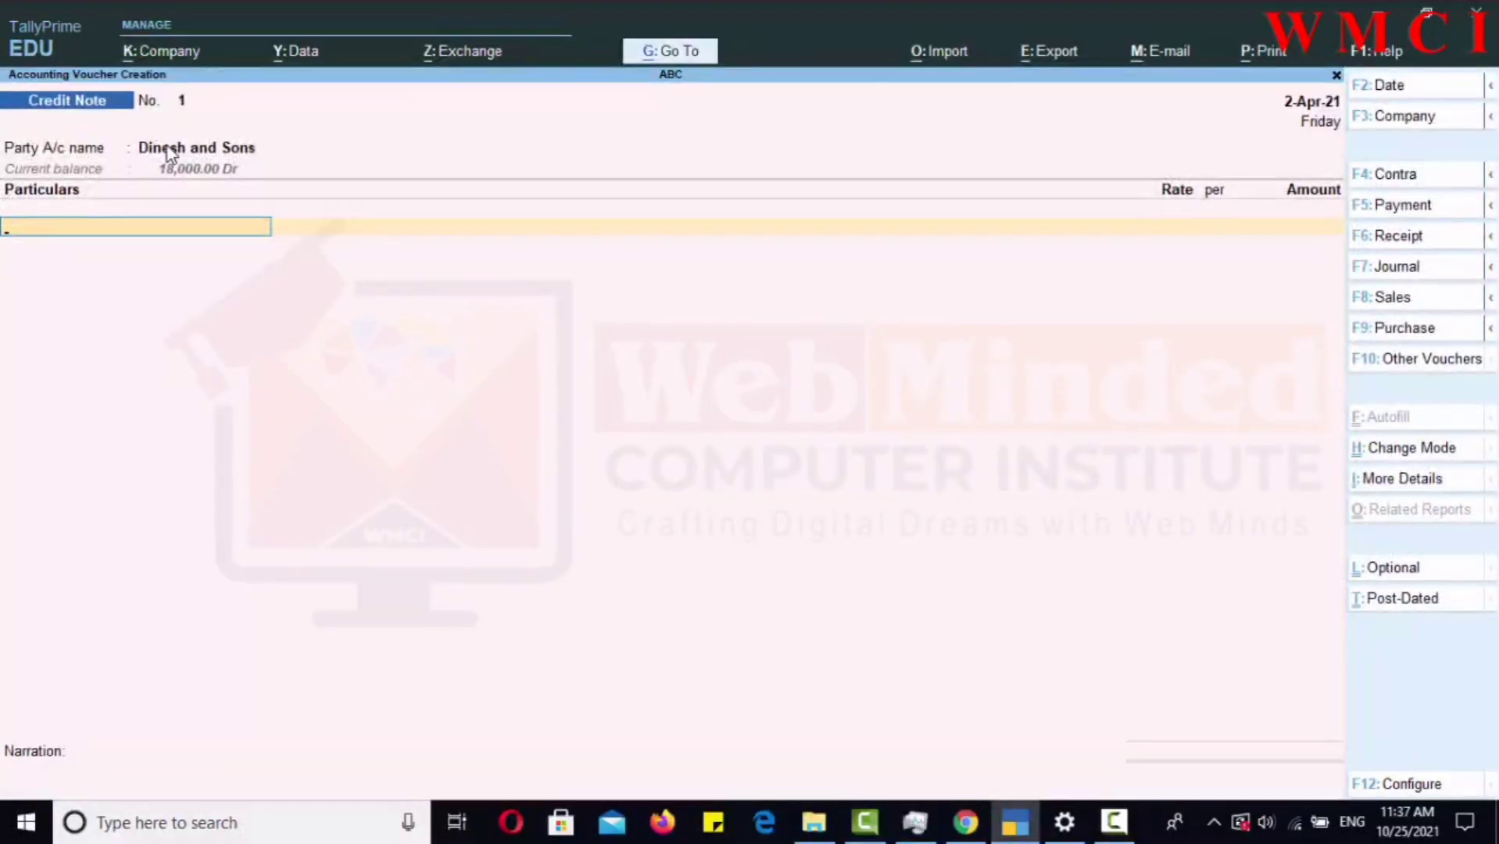
# Add the SALES RETURN ledger to the credit note's particulars with an amount of 3000.
pyautogui.write('SAL')
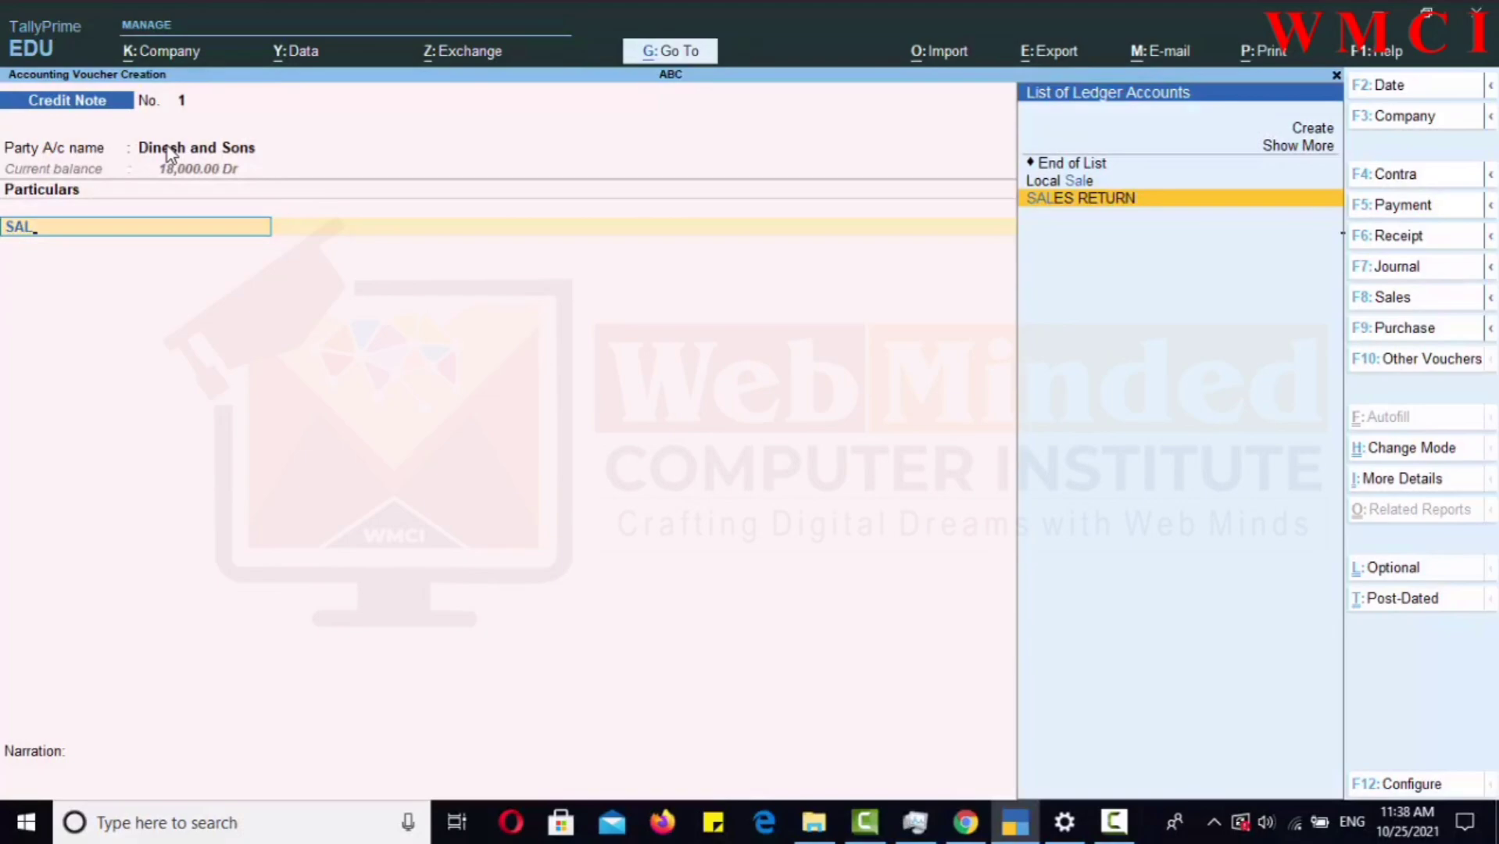
pyautogui.press('Return')
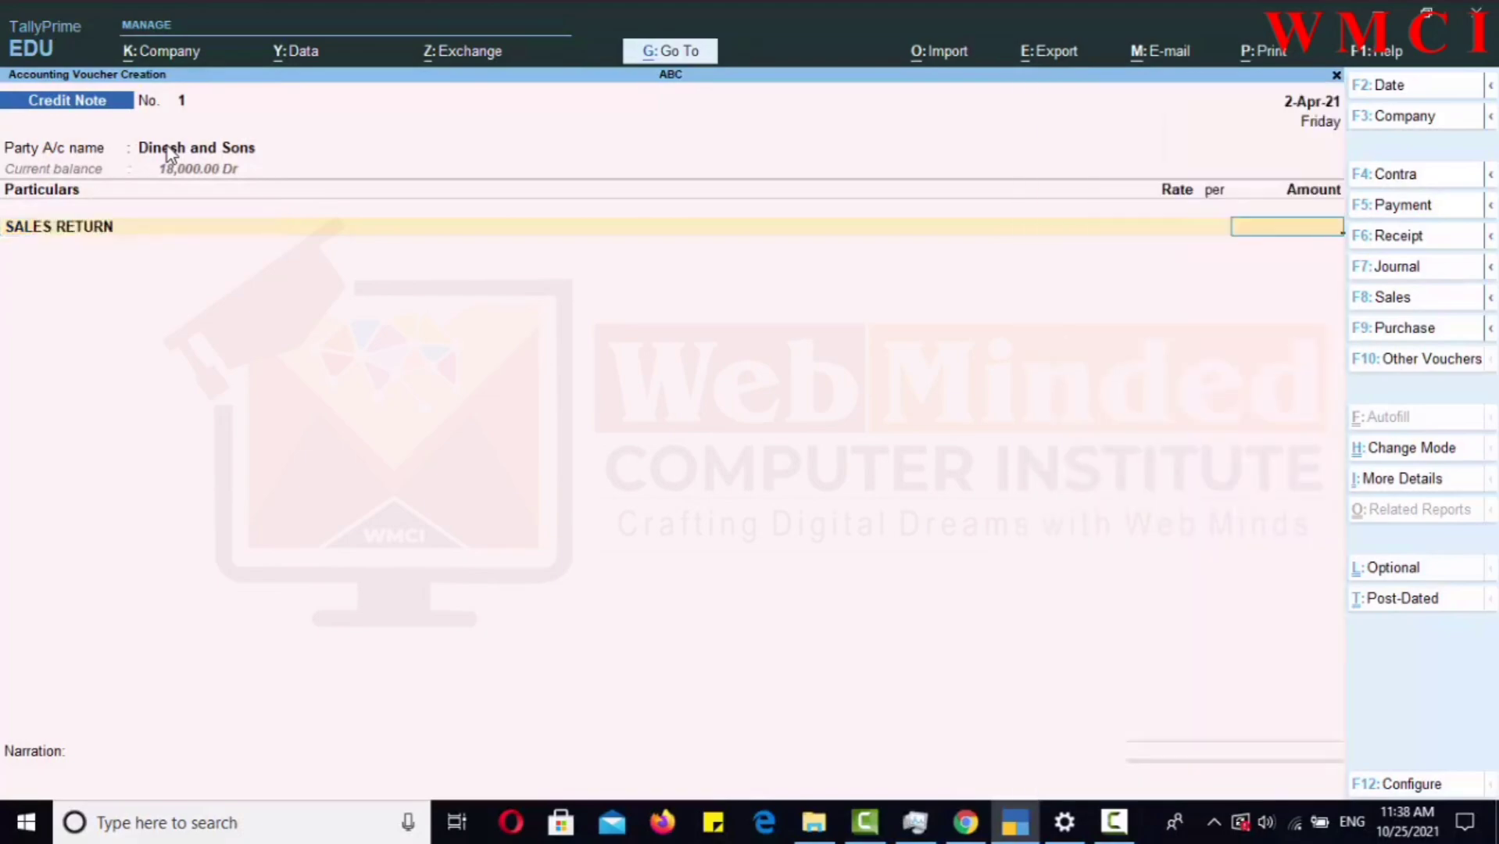
pyautogui.write('E')
pyautogui.press('BackSpace')
pyautogui.write('3000')
pyautogui.press('Return')
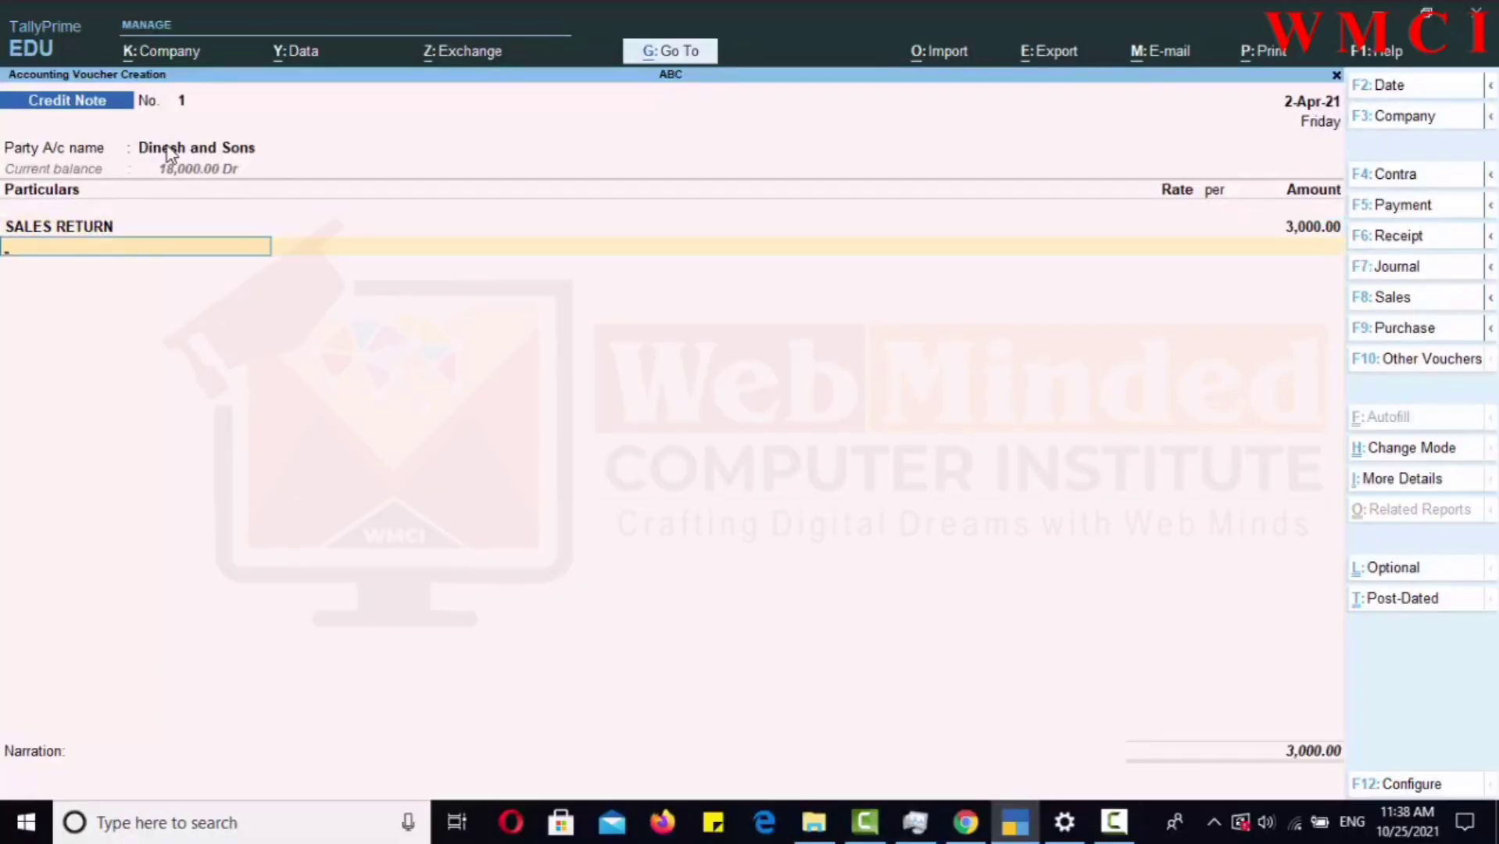
# Enter the narration GOODS RETURNED BY DINESH AND SONS 3000 AMOUNT, save the credit note and leave voucher entry.
pyautogui.press('Return')
pyautogui.press('Return')
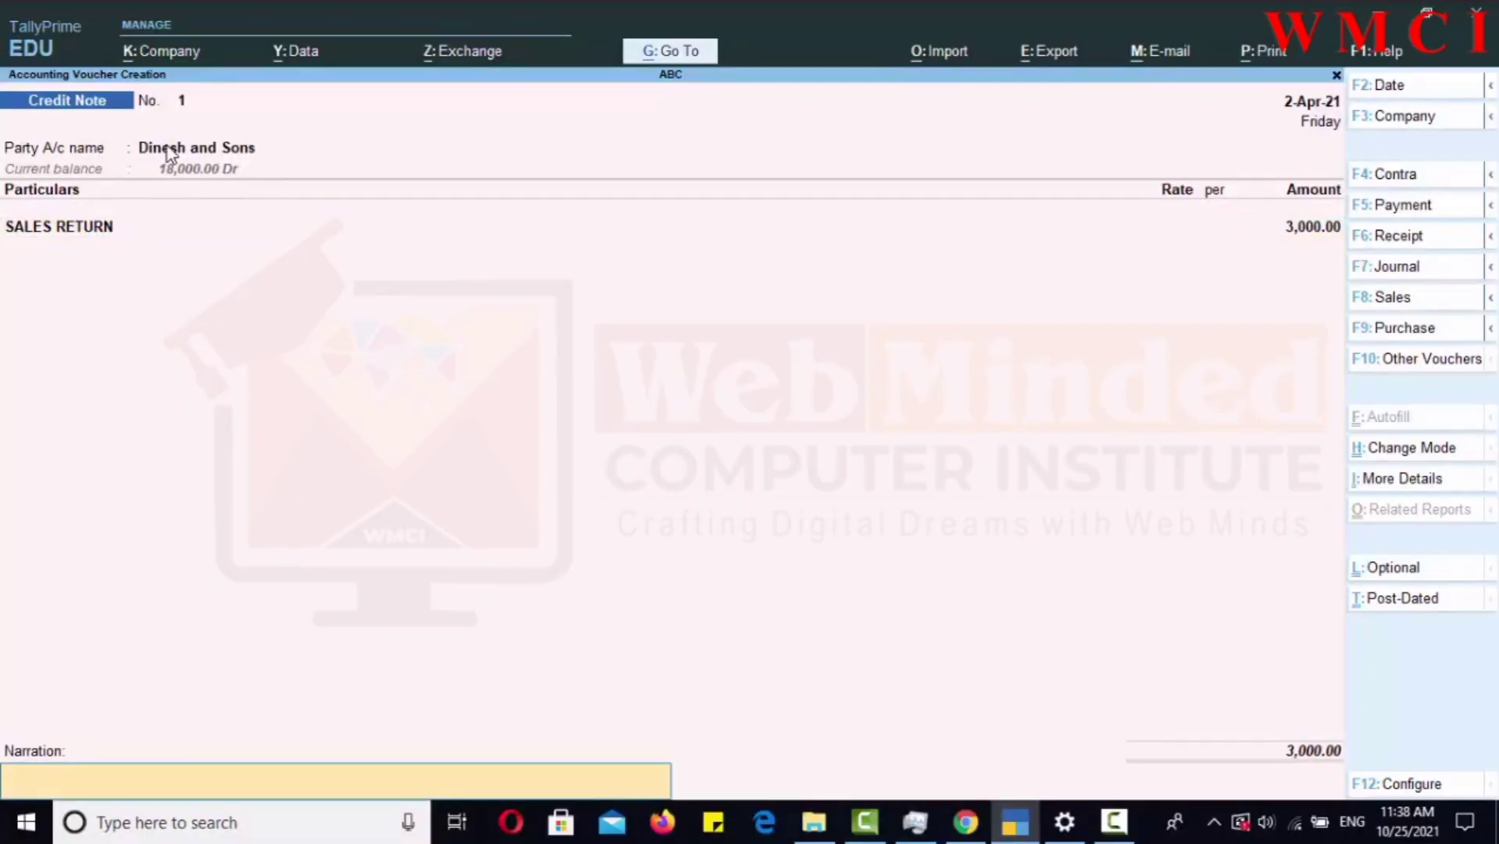
pyautogui.write('GOODS RETURNED BY DINESH AND SONS 3000 AMOUNT')
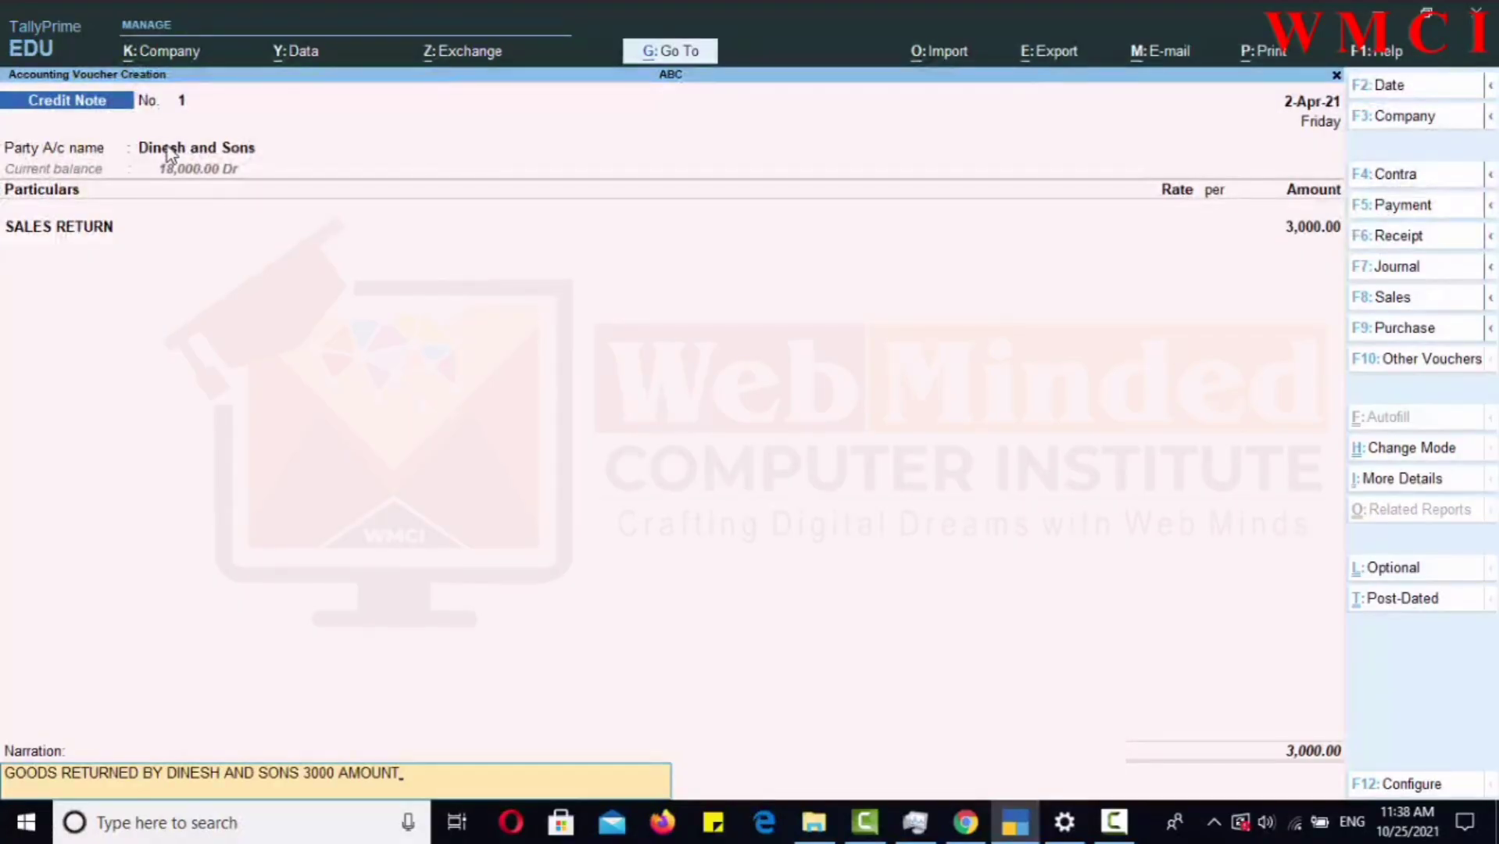
pyautogui.press('Return')
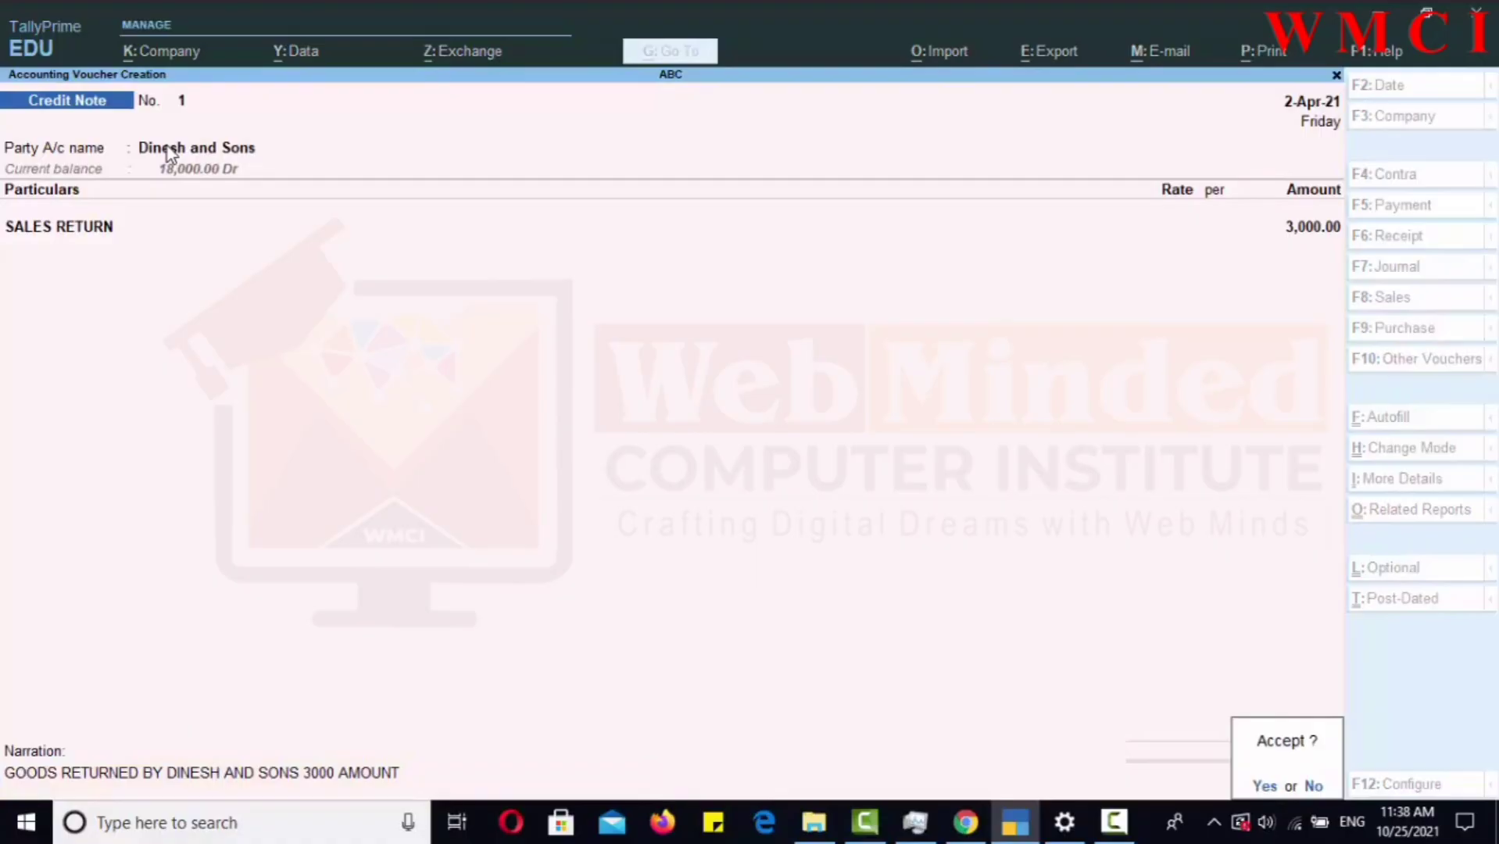
pyautogui.press('Return')
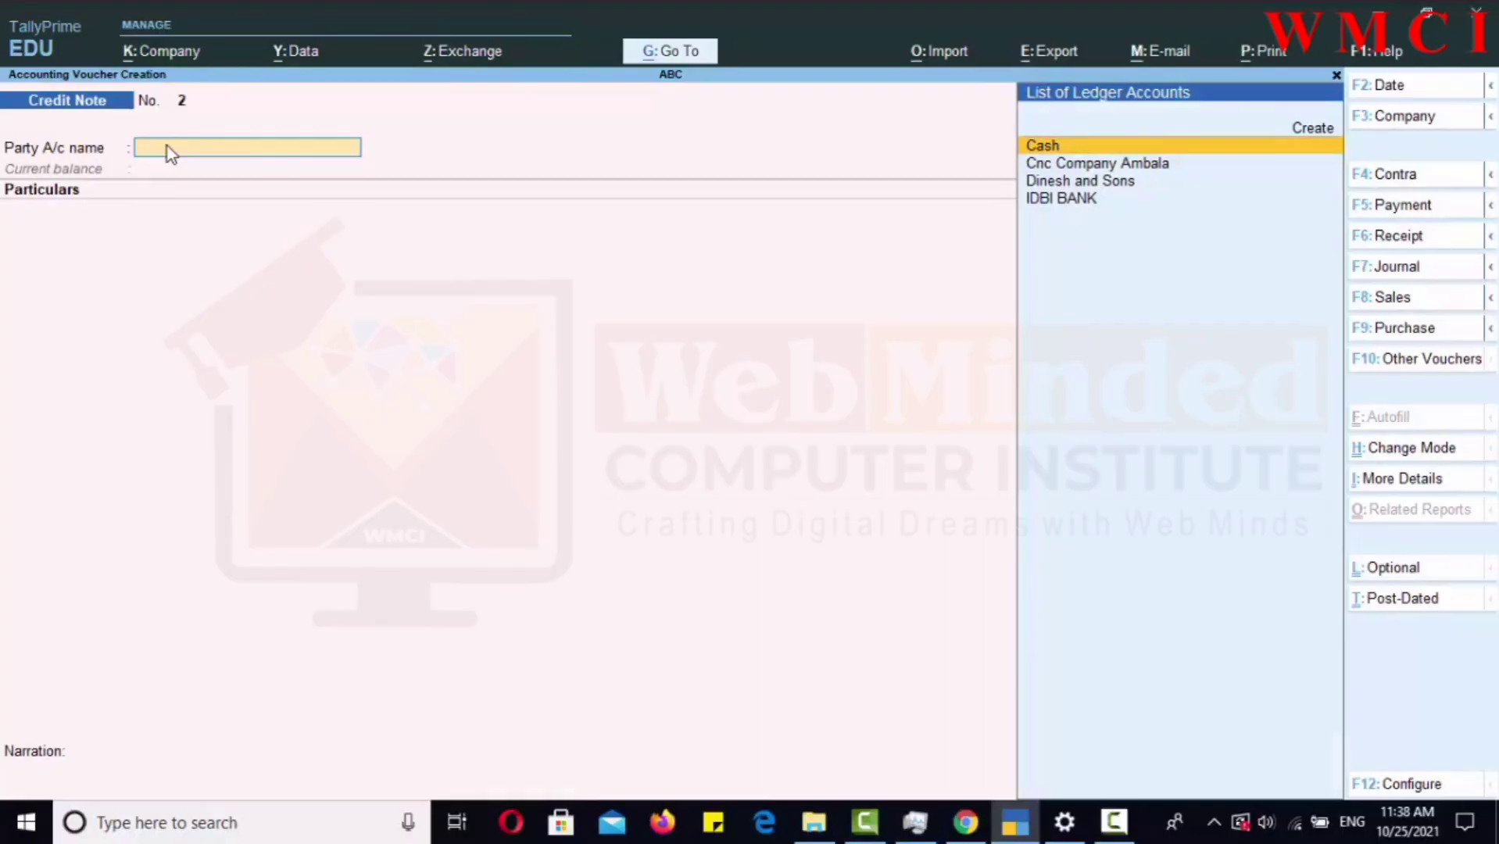
pyautogui.press('Escape')
pyautogui.press('Return')
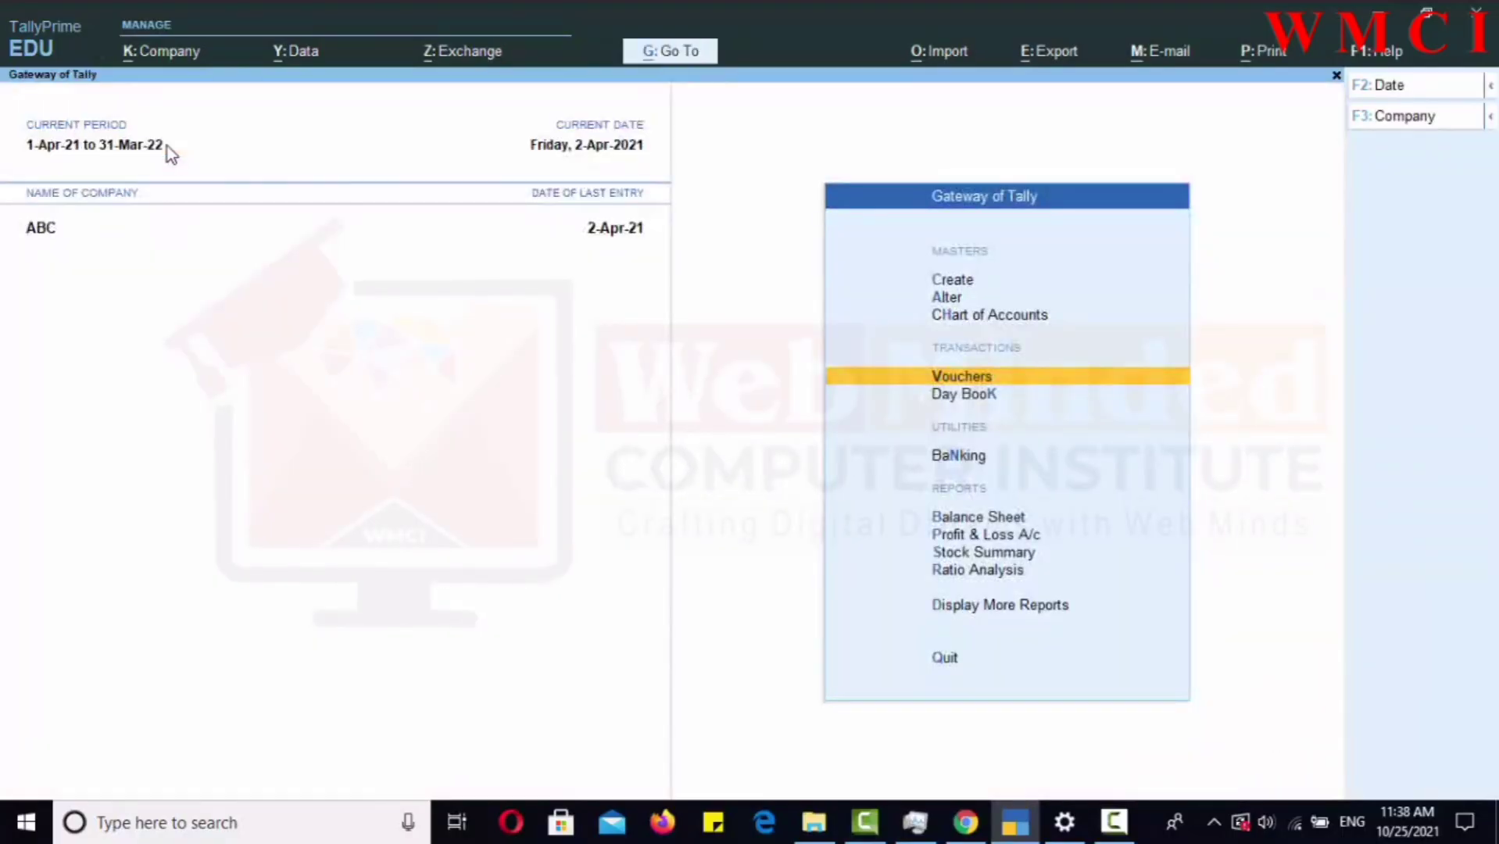
# Review the day's vouchers in the Day Book down to the credit note and debit note entries, and return to the Gateway of Tally.
pyautogui.press('Down')
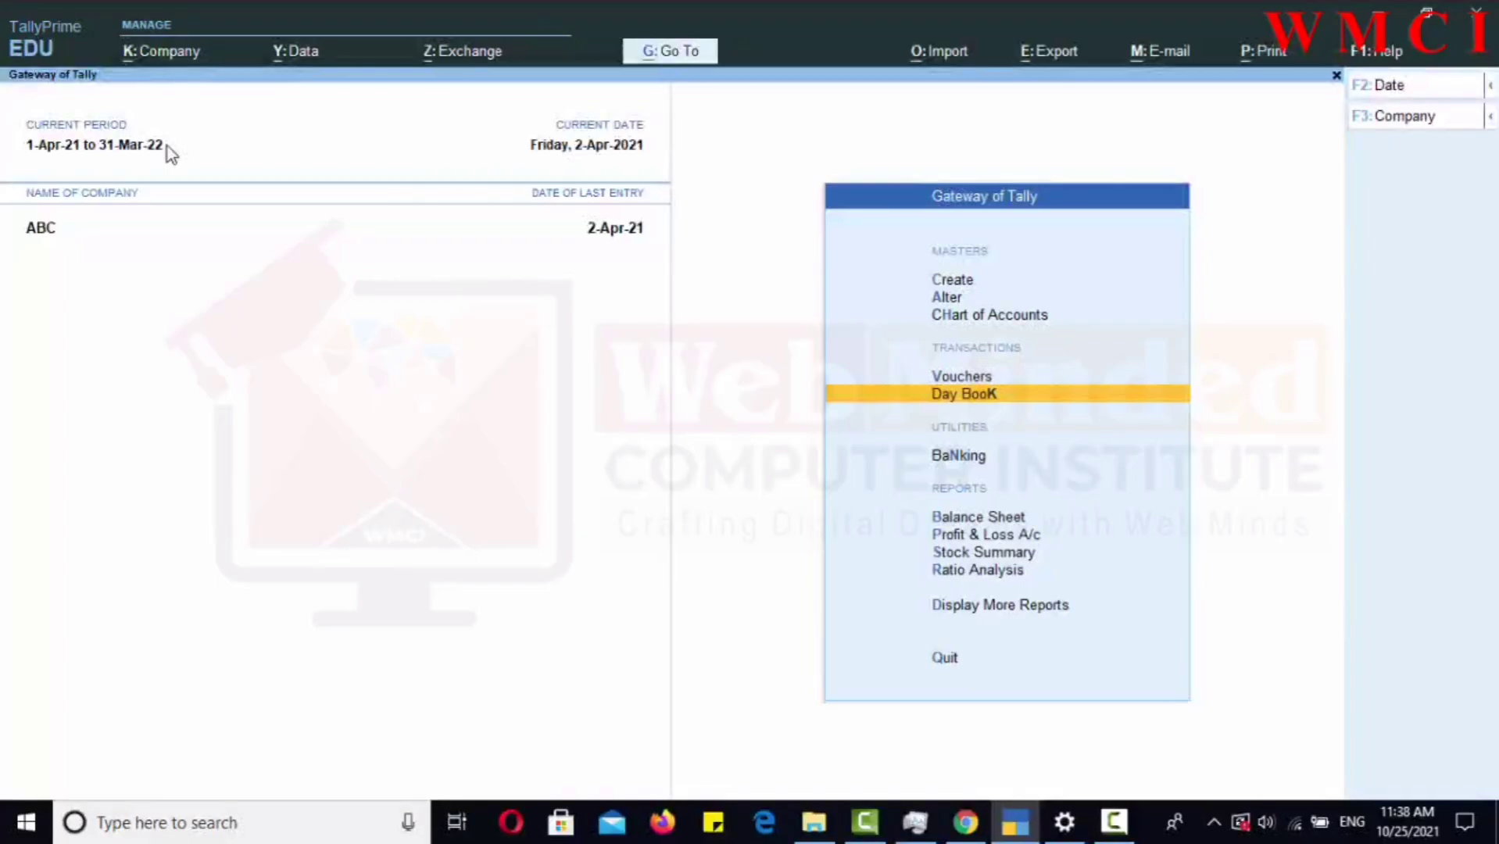
pyautogui.press('Return')
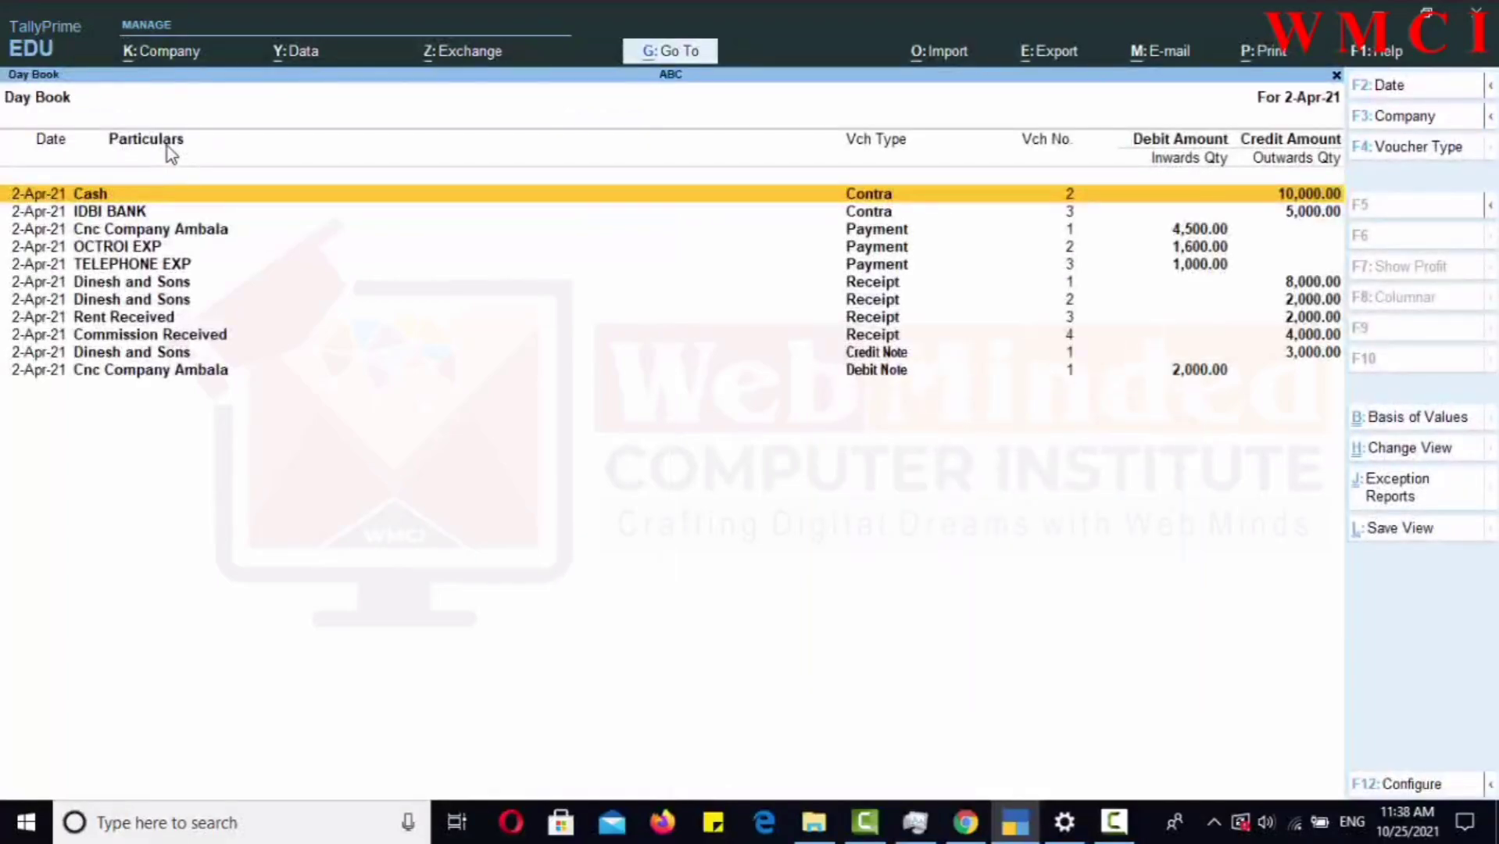
pyautogui.press('Down')
pyautogui.press('Down')
pyautogui.press('Down')
pyautogui.press('Down')
pyautogui.press('Down')
pyautogui.press('Down')
pyautogui.press('Down')
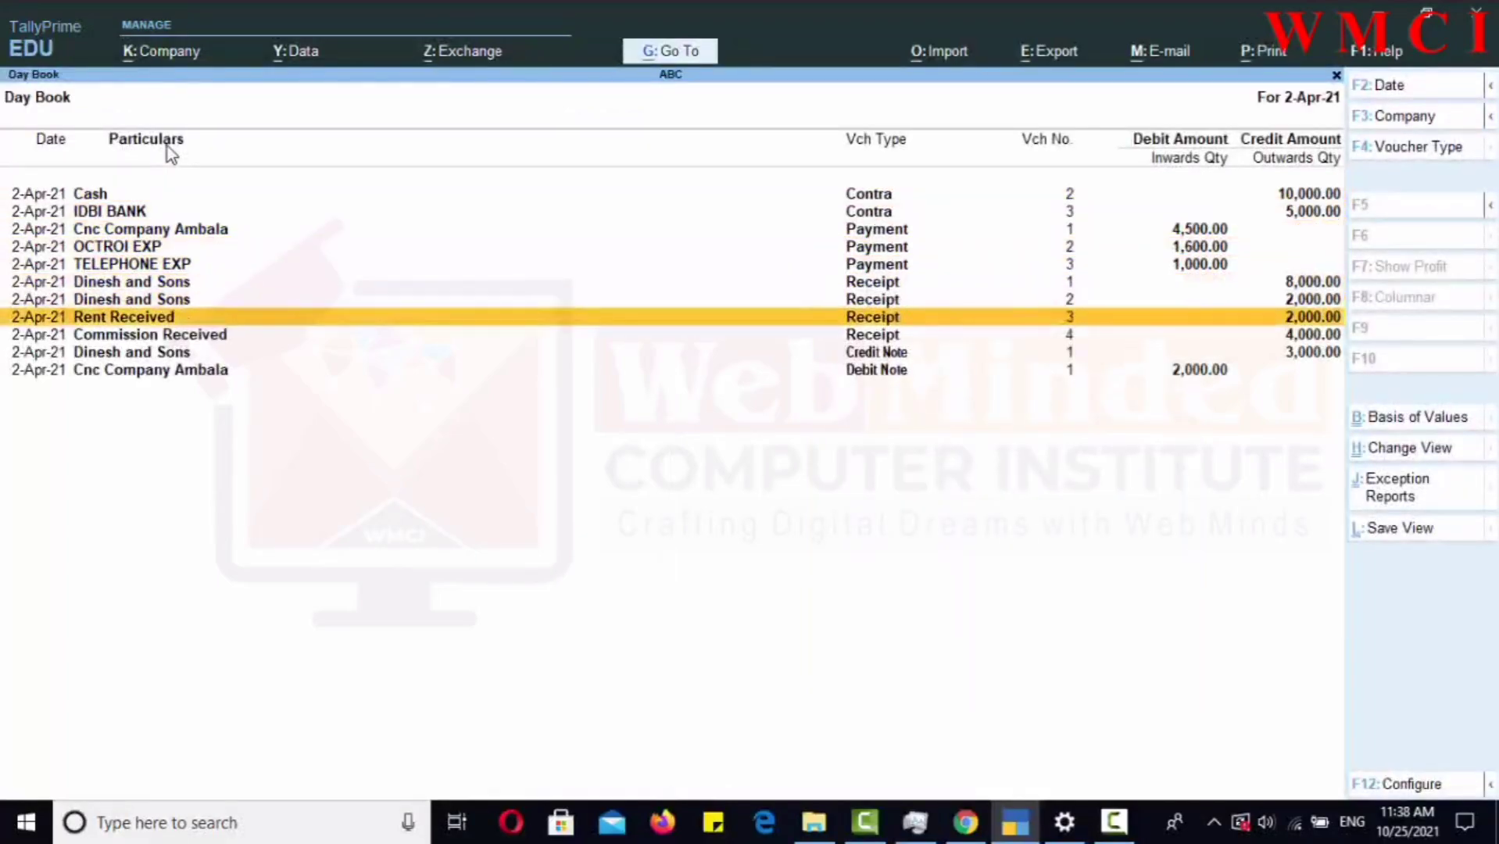
pyautogui.press('Down')
pyautogui.press('Down')
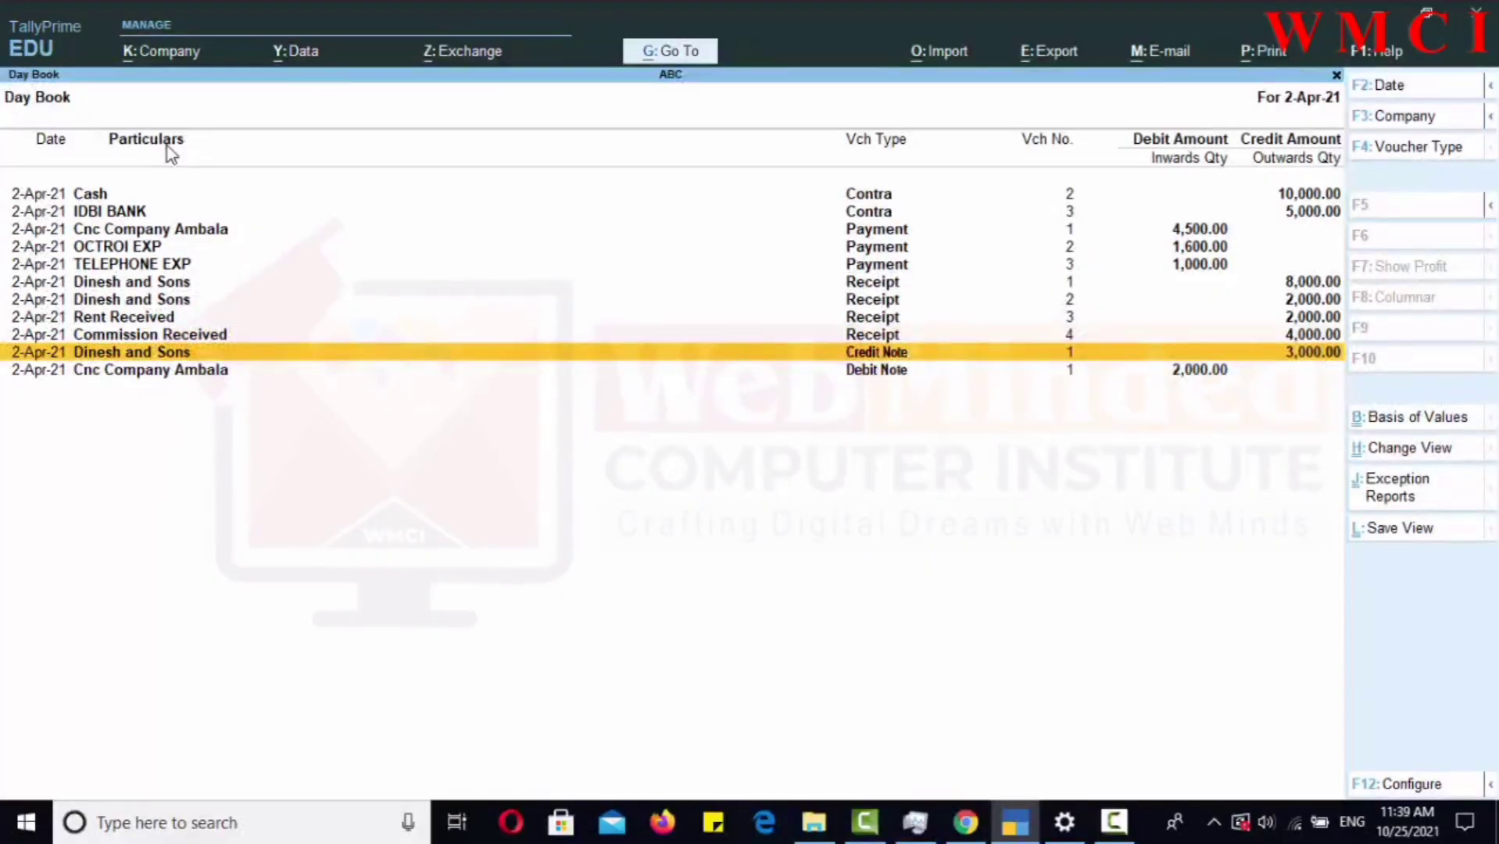
pyautogui.press('Down')
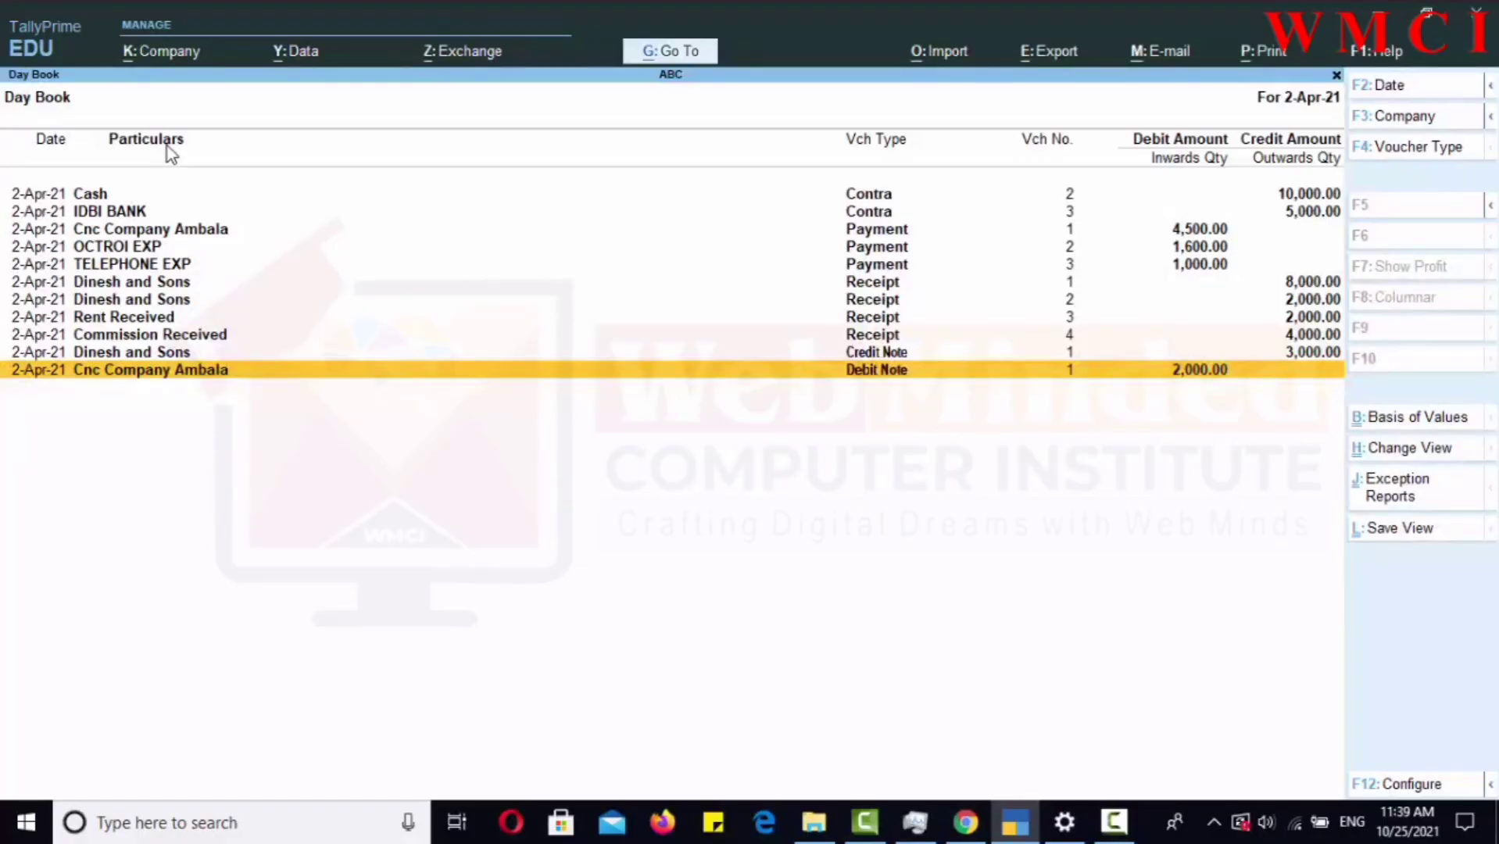
pyautogui.press('Escape')
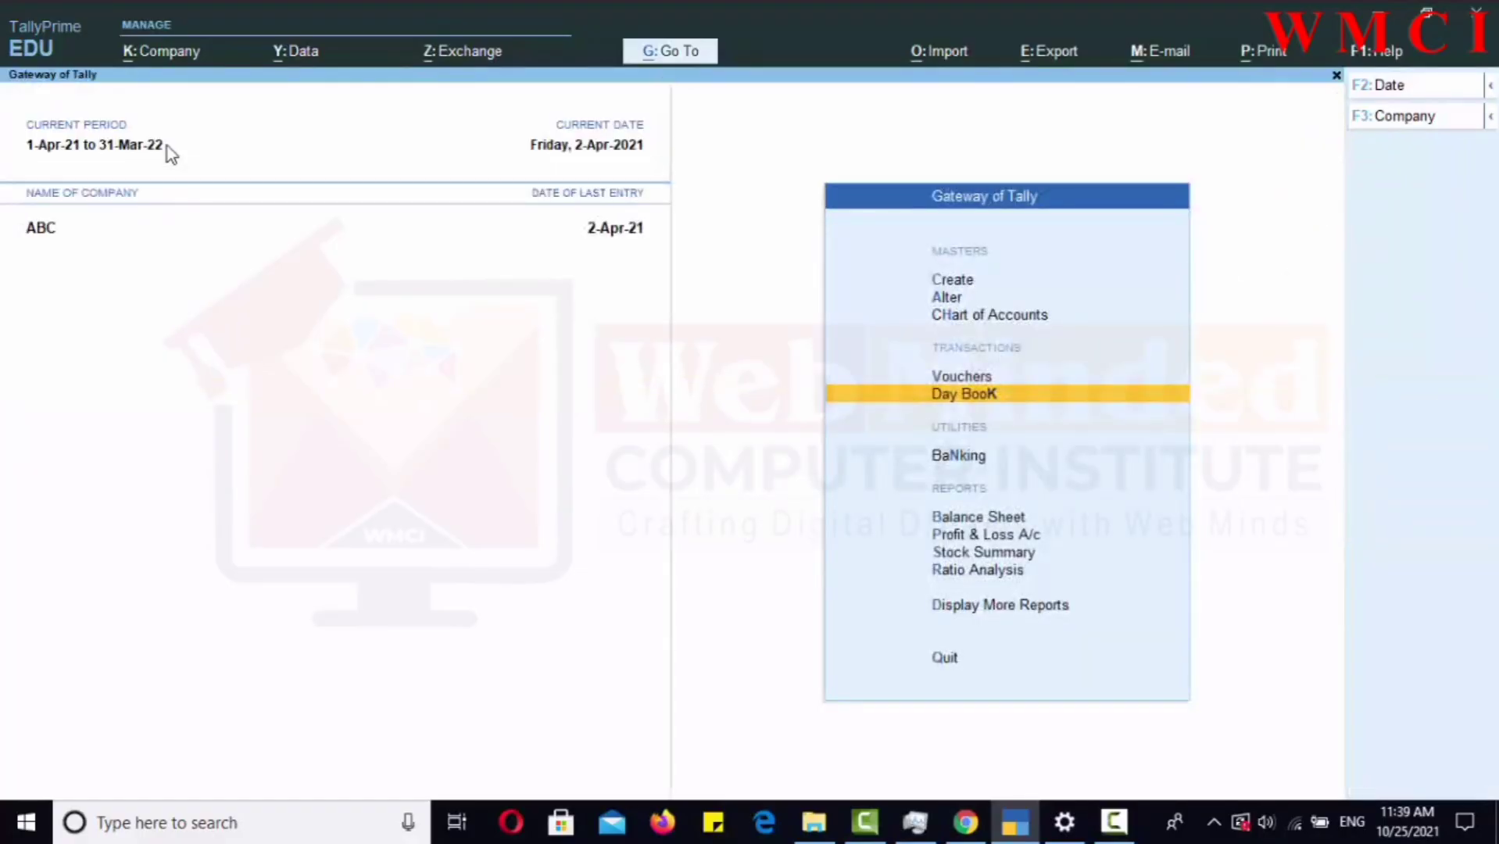